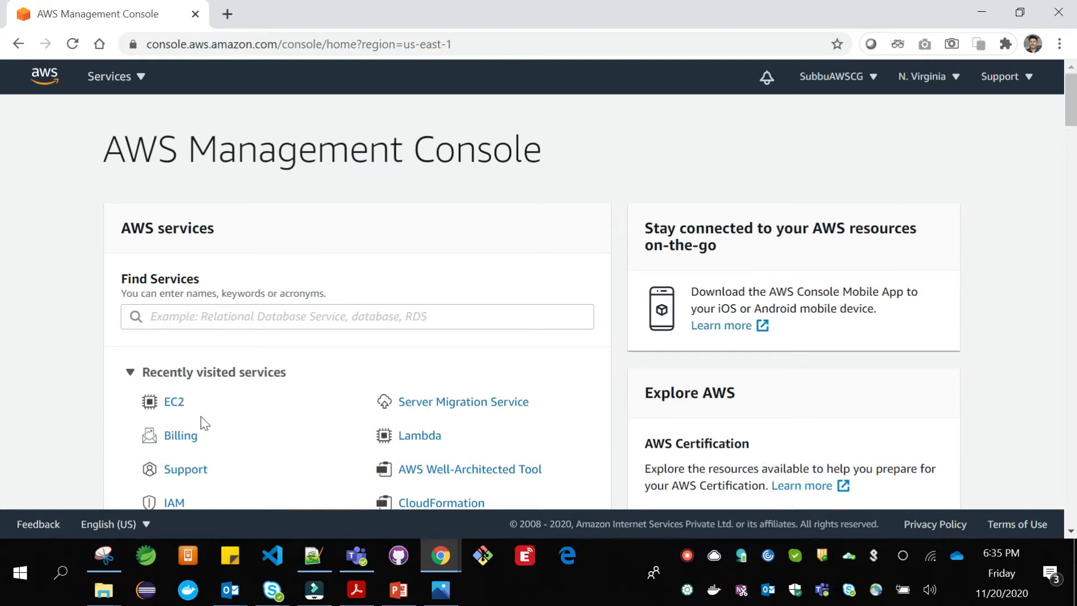
Open the details of the EC2 instance SubbuEC2Windows from the instance list with the running-state filter removed.
click(174, 402)
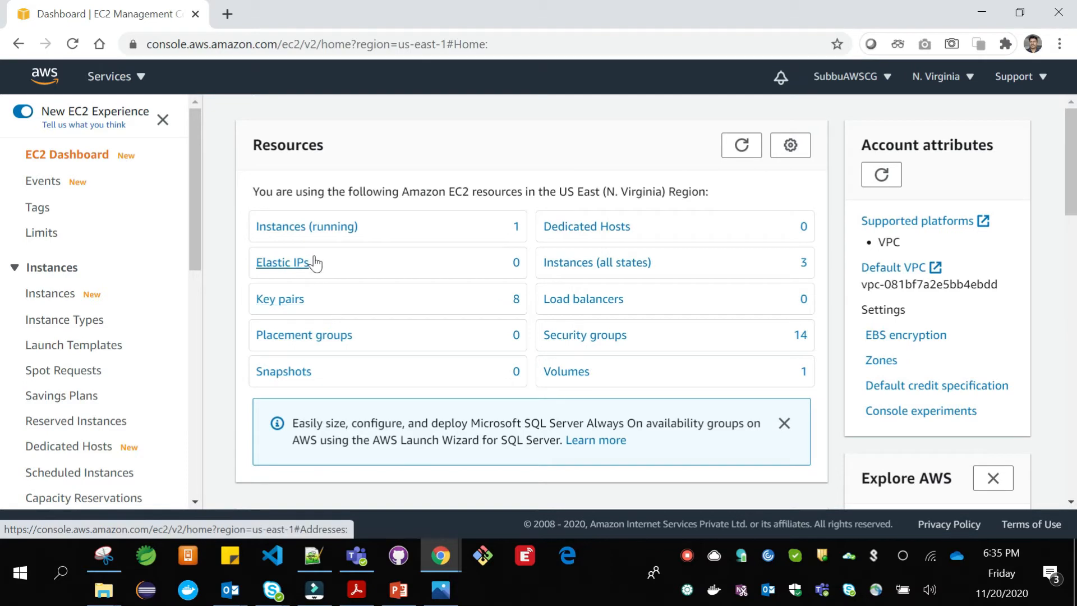
click(301, 228)
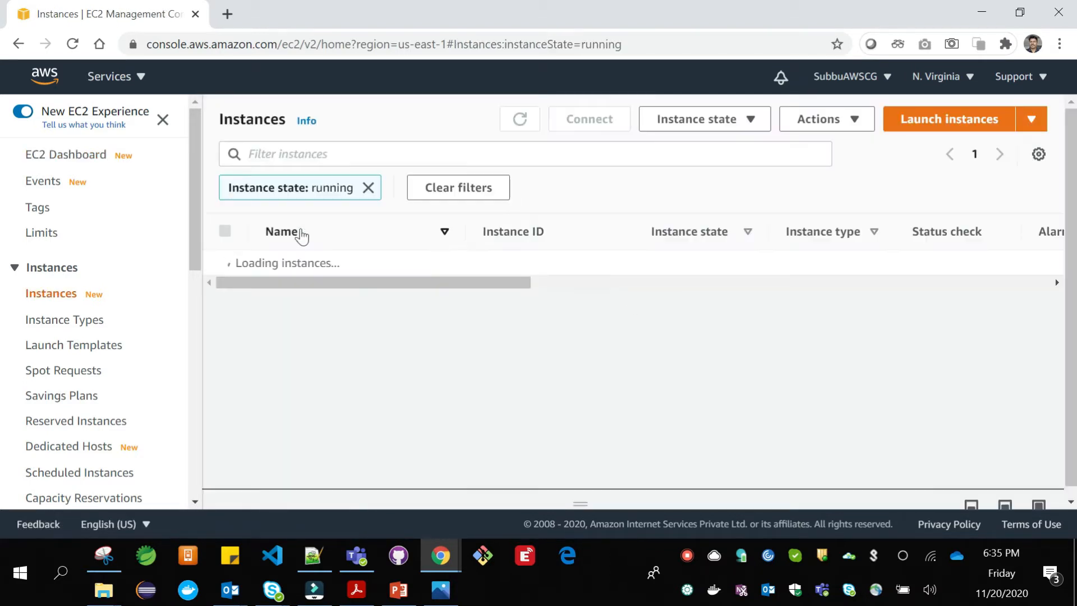
click(368, 188)
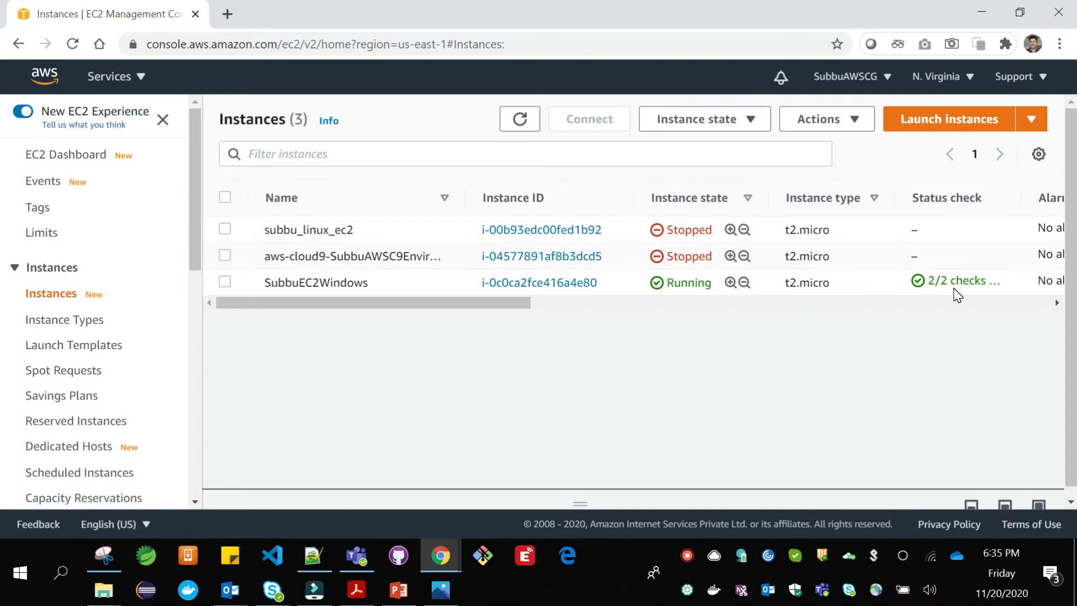
click(550, 284)
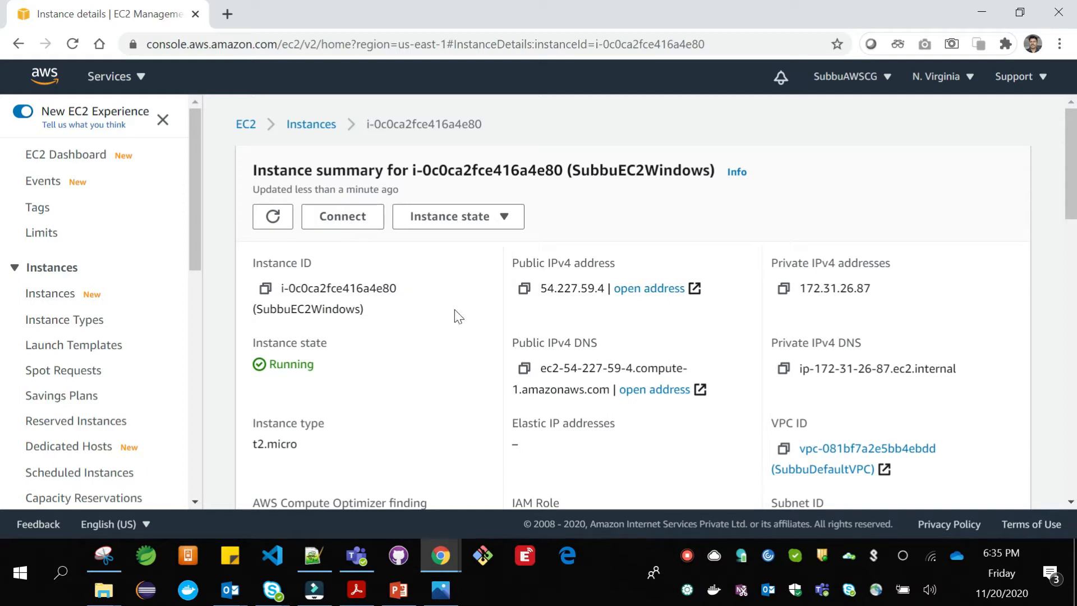
Open the instance's connection page and show the RDP client connection details.
click(355, 224)
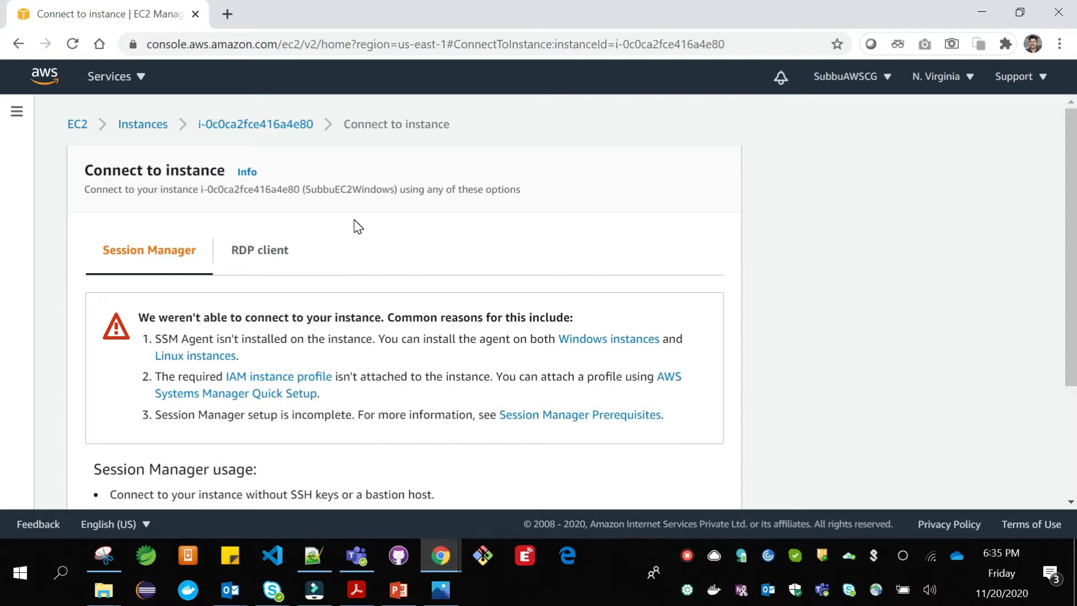
click(273, 261)
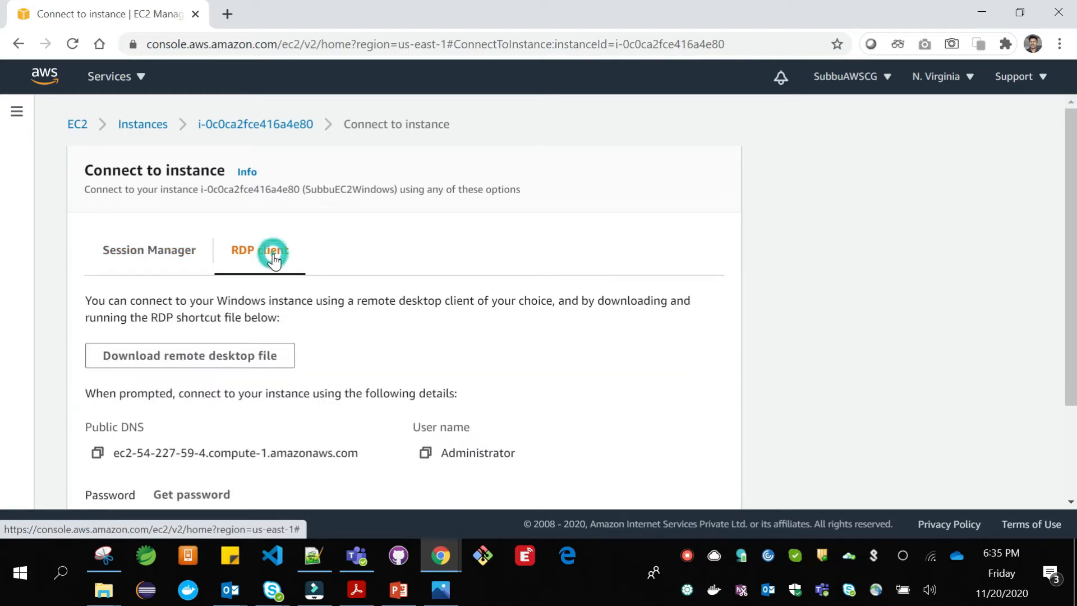
scroll(494, 368, down, 2)
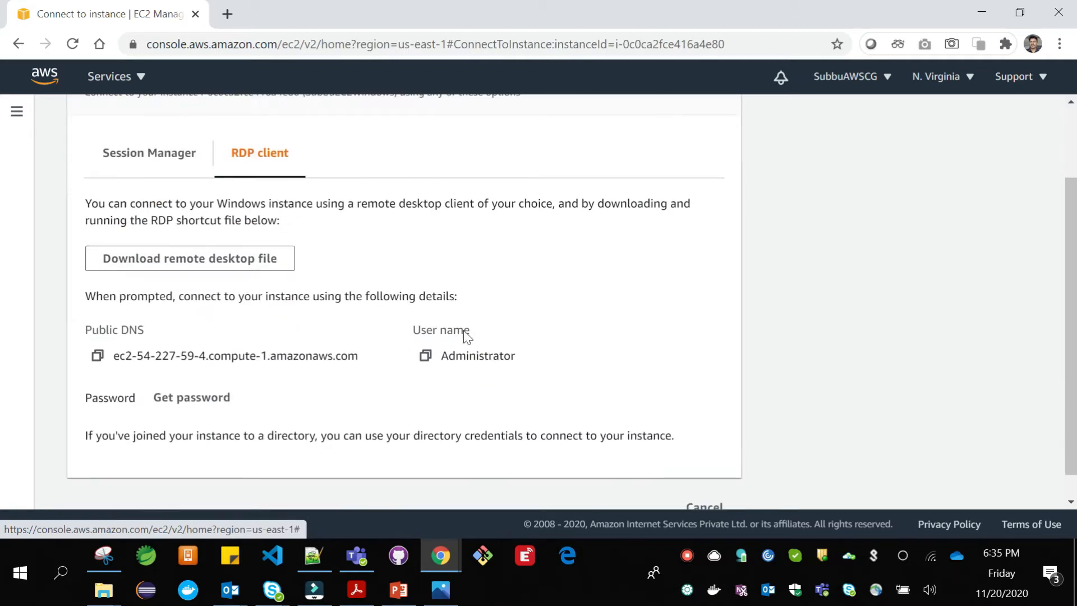
scroll(464, 270, up, 2)
scroll(464, 269, down, 2)
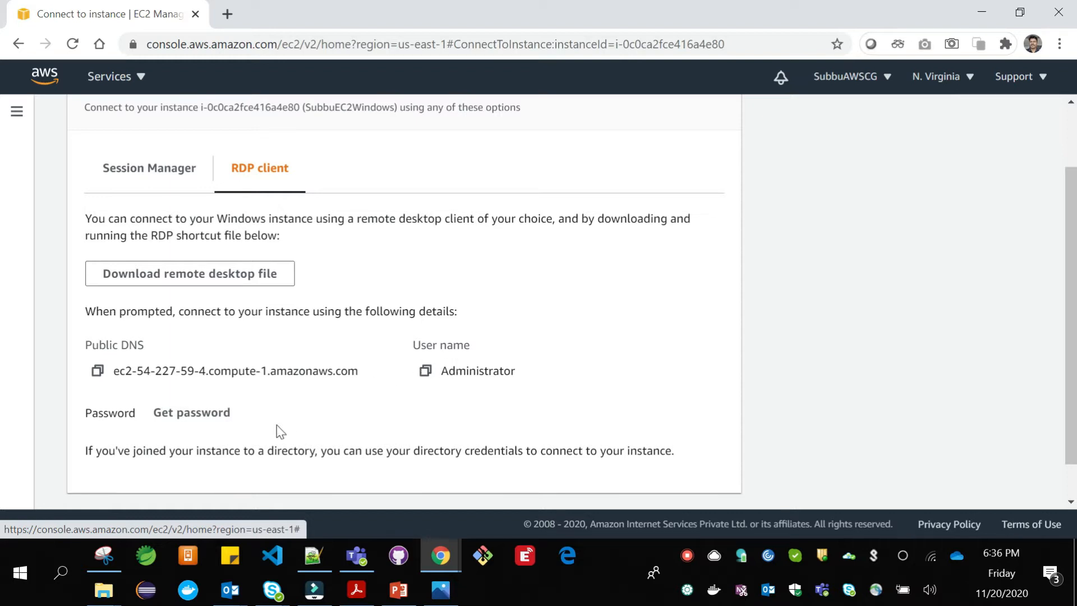
scroll(274, 431, down, 1)
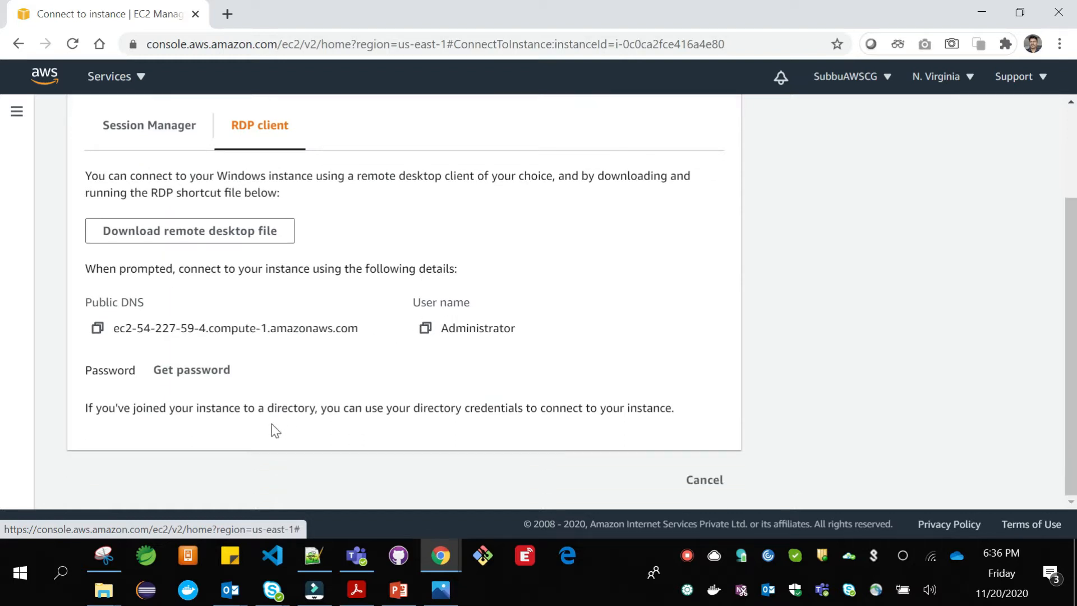
Start retrieving the instance's Windows password and load the key pair file SubbuKP_20Nov2020.pem from the Downloads folder.
click(203, 378)
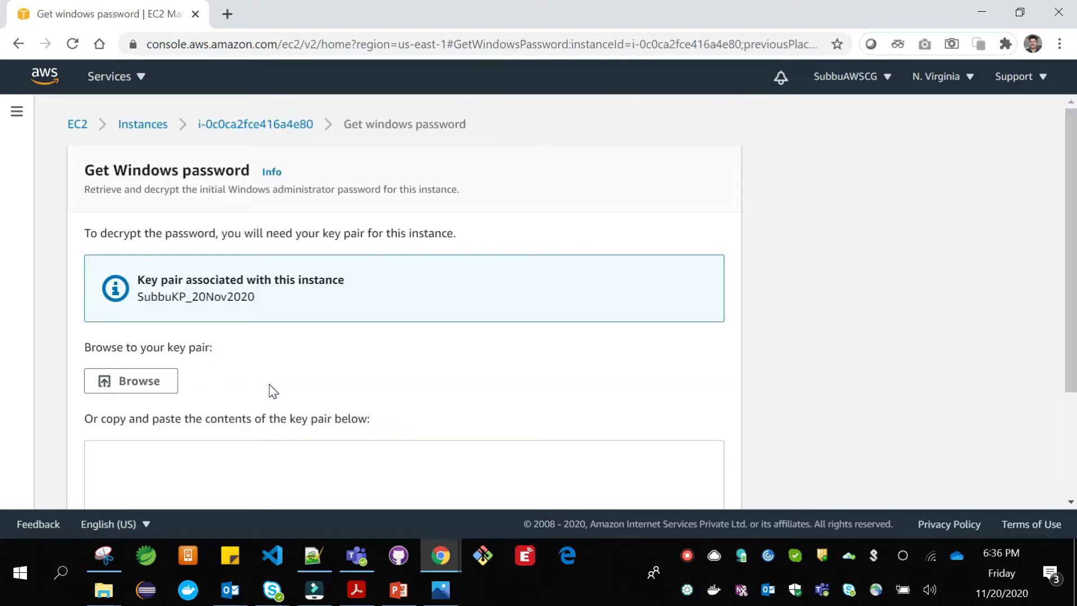
scroll(269, 390, down, 1)
scroll(273, 391, up, 1)
click(152, 388)
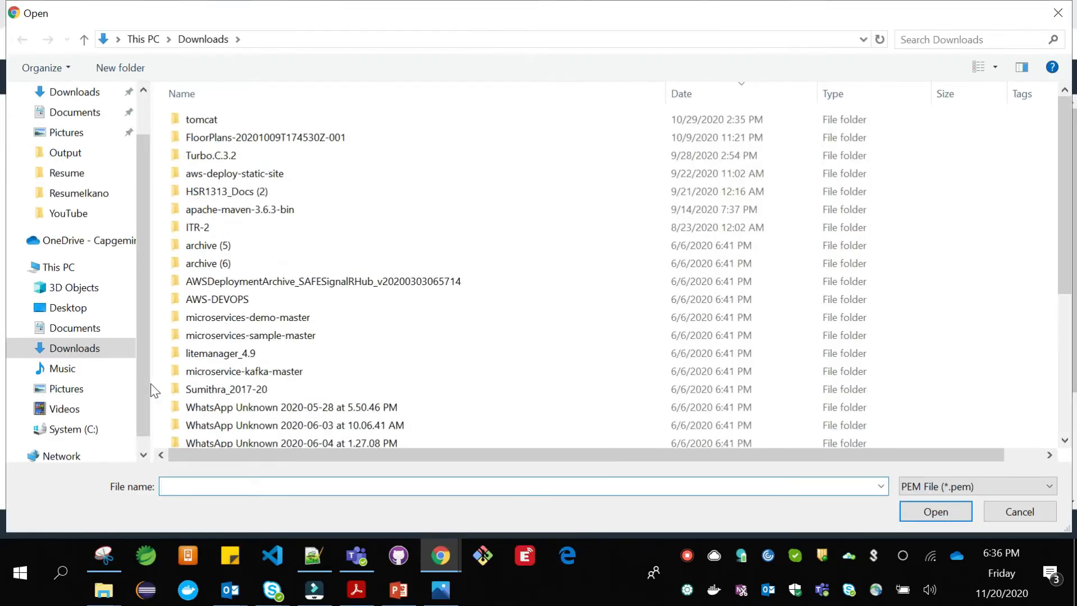
click(74, 98)
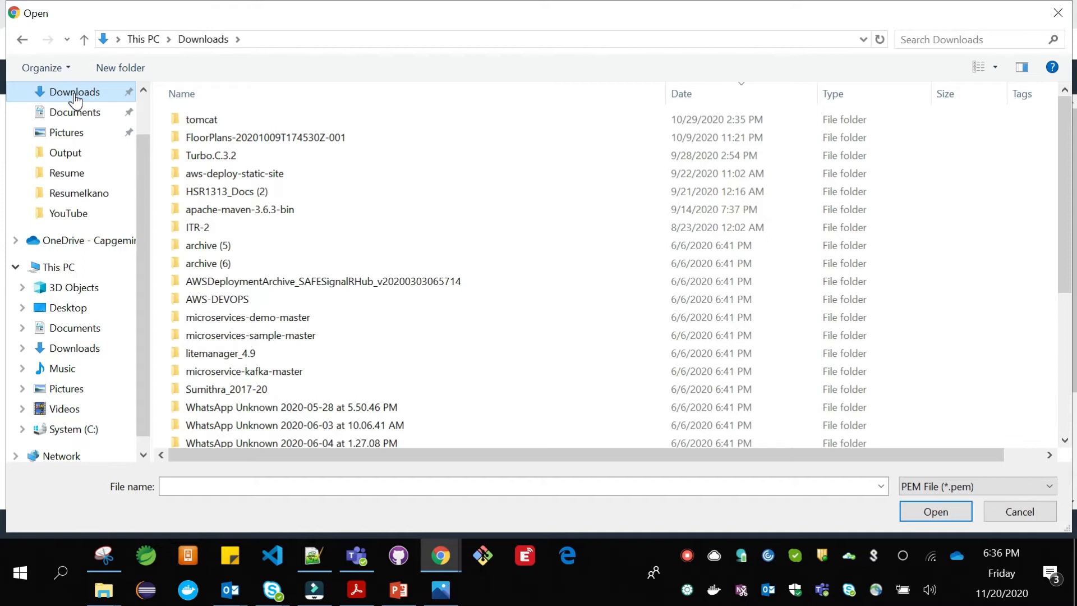
click(956, 40)
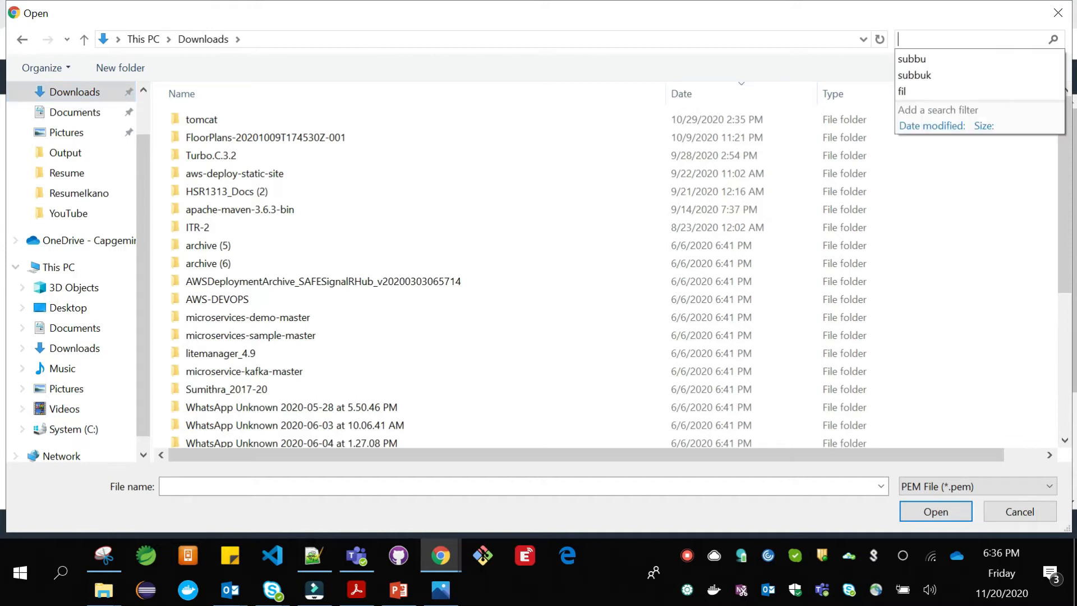
text(subbu)
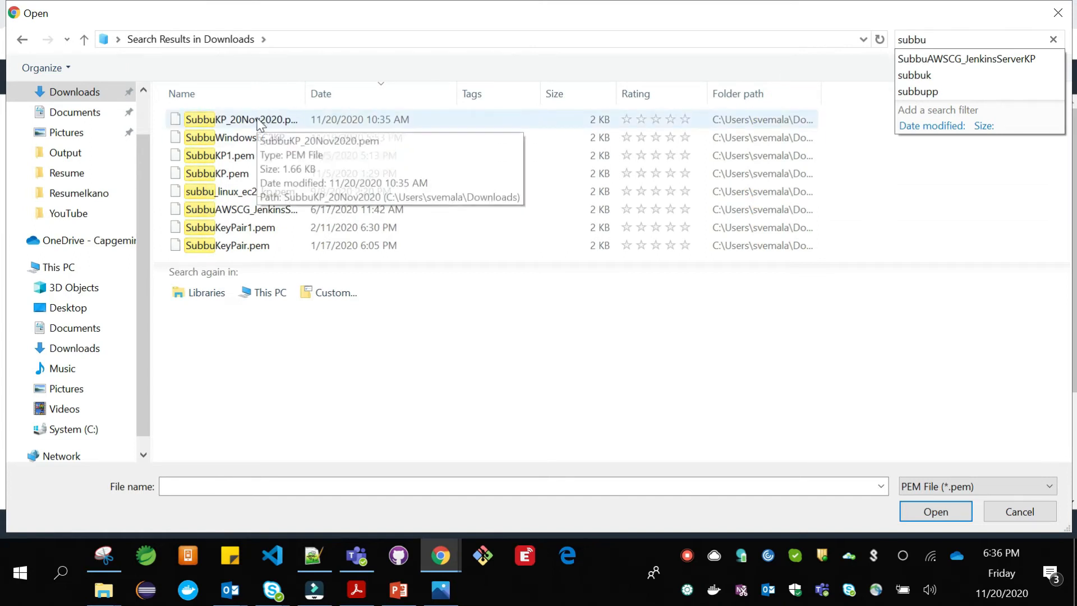
click(259, 122)
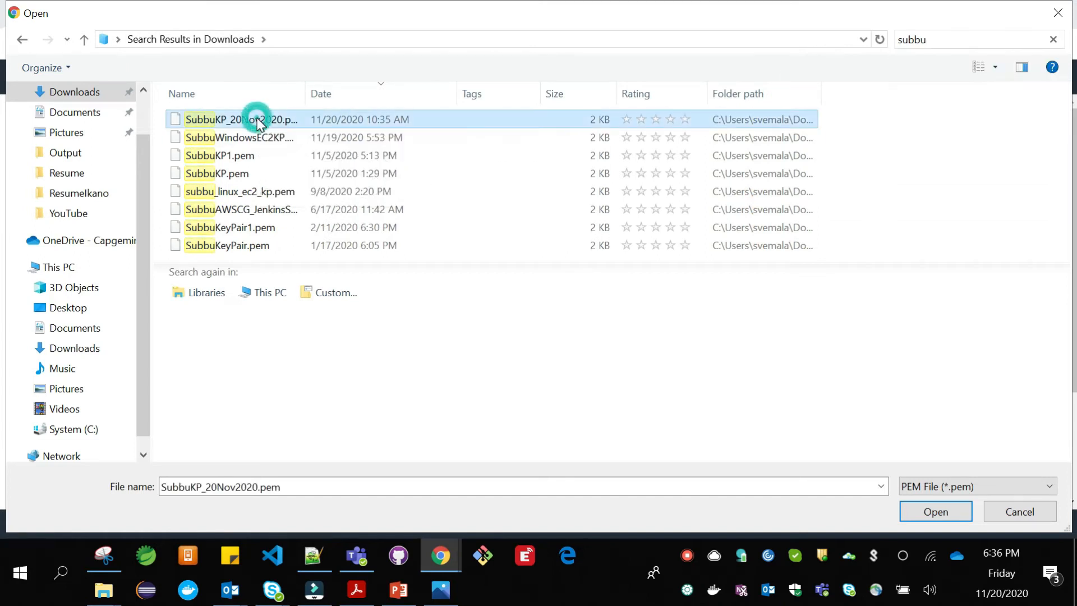
click(924, 510)
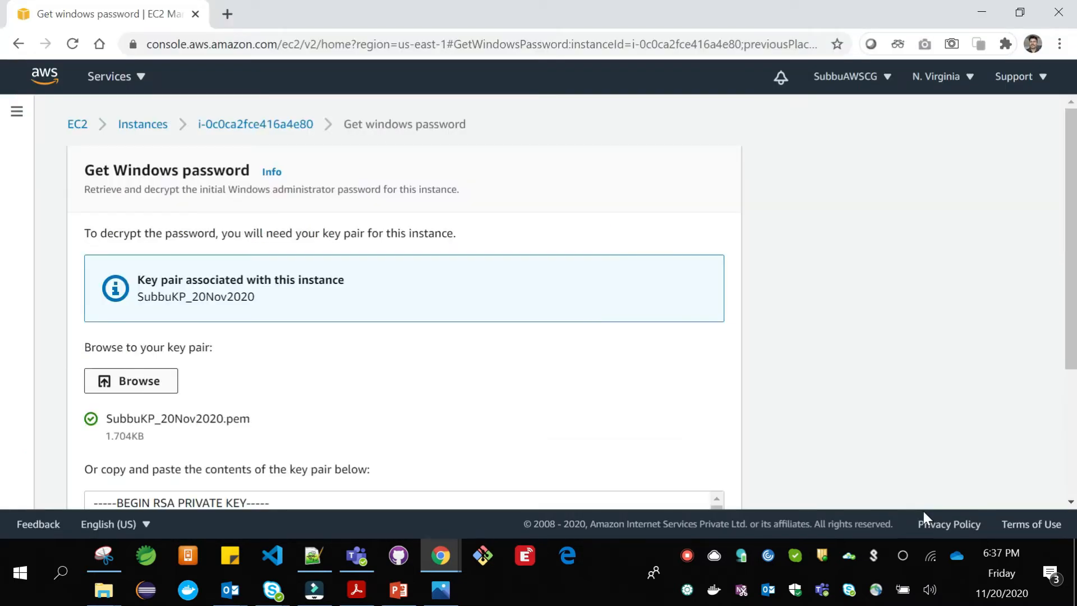
Decrypt the Windows administrator password with the loaded key pair.
scroll(736, 408, down, 2)
scroll(736, 408, down, 2)
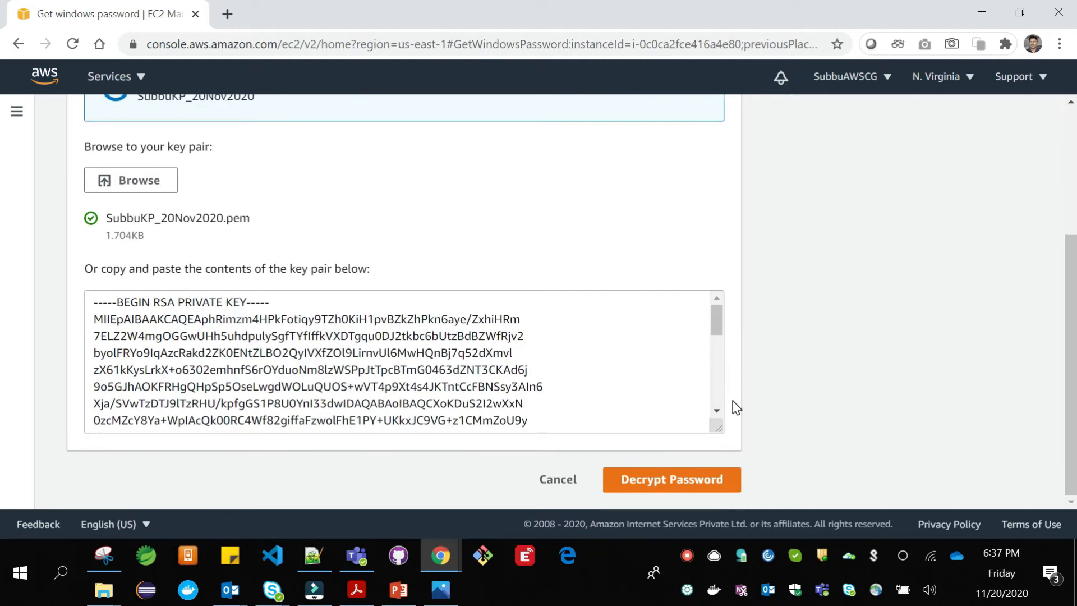
click(696, 487)
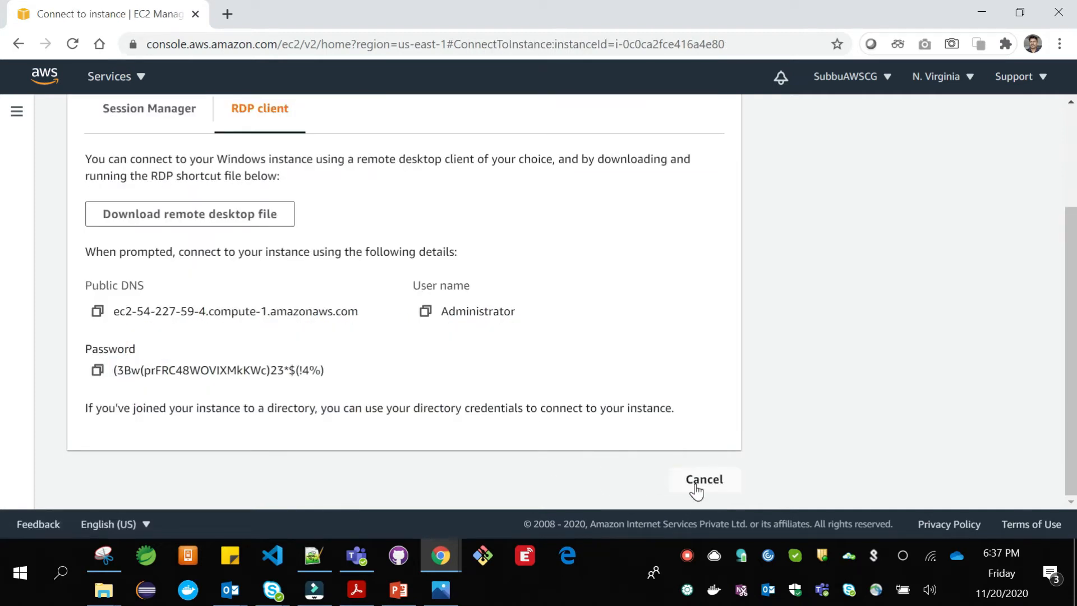
Download the instance's remote desktop file, open it and agree to connect despite the unknown publisher.
scroll(855, 365, up, 1)
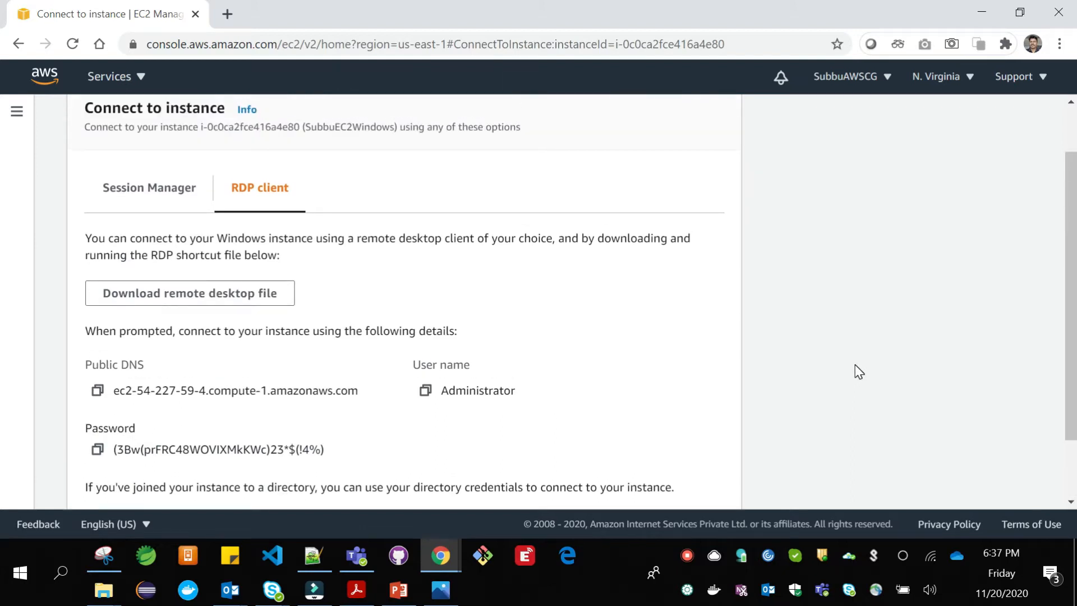
scroll(855, 365, down, 1)
scroll(855, 366, up, 1)
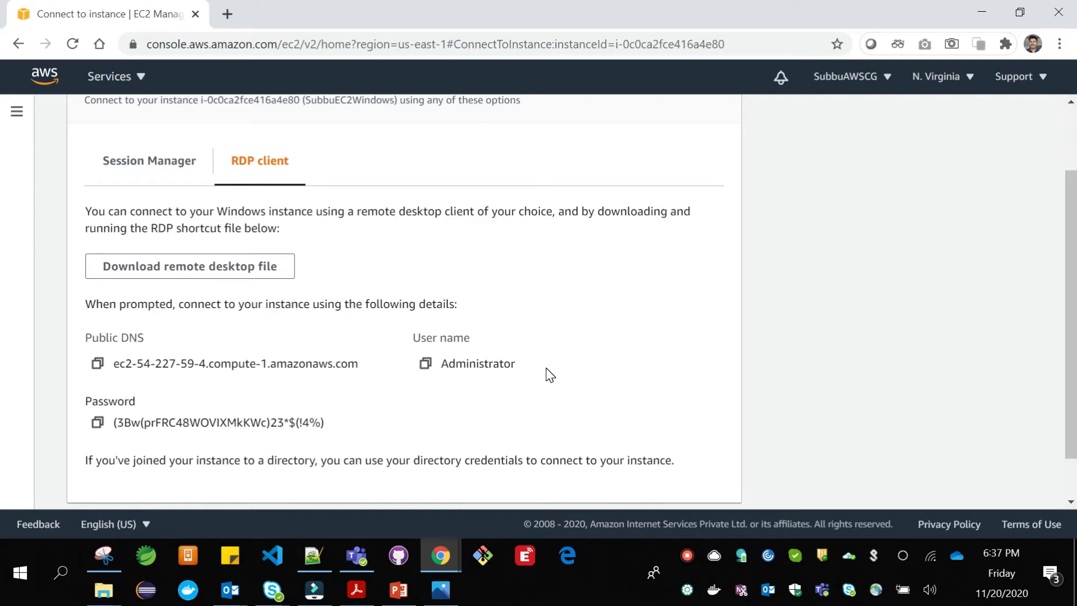
click(230, 275)
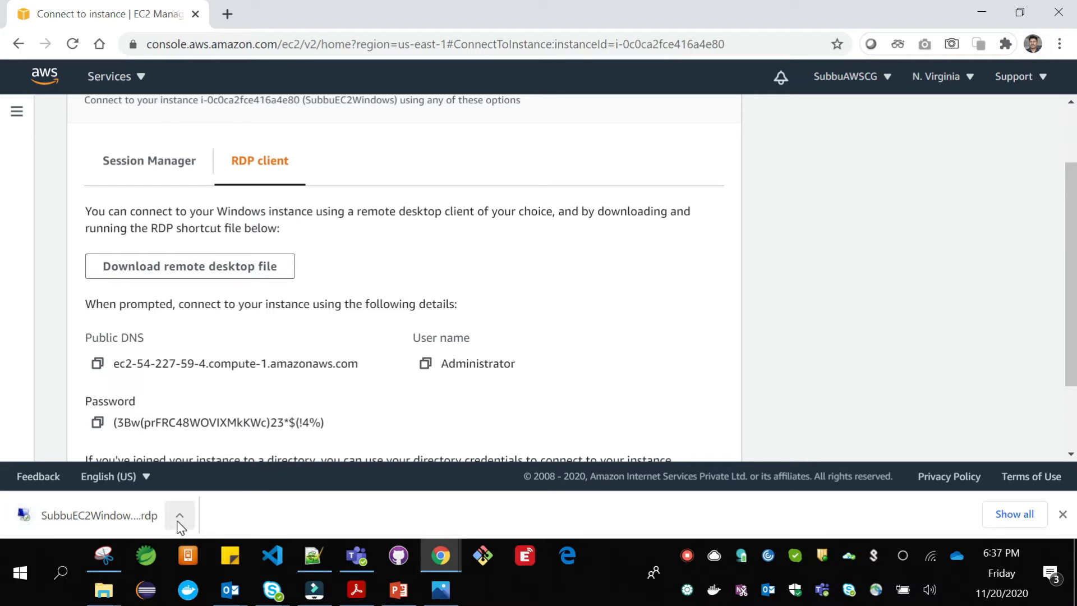
click(126, 520)
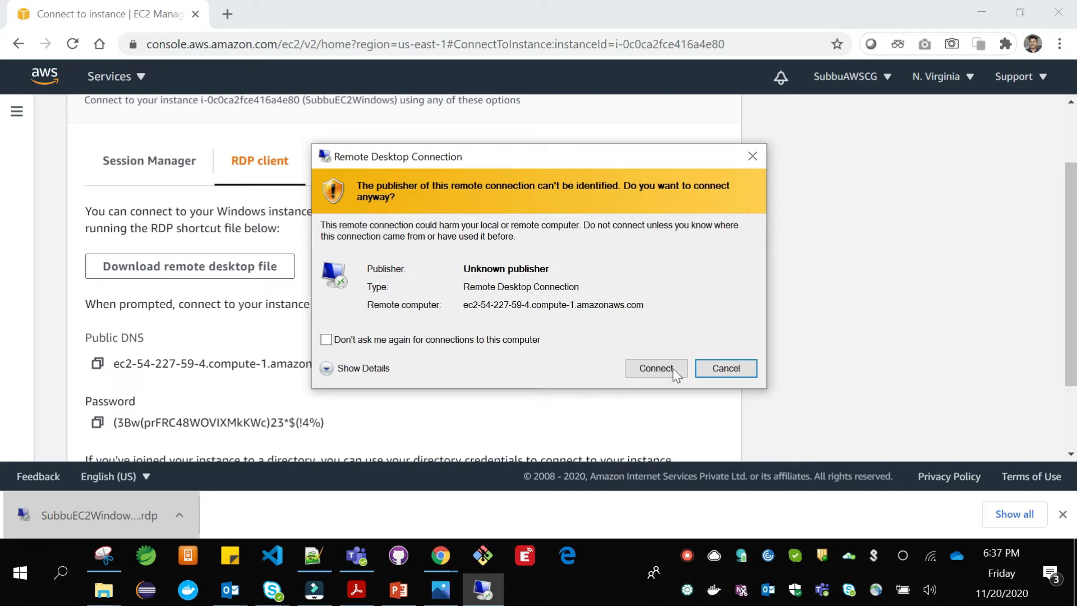
click(656, 370)
click(655, 371)
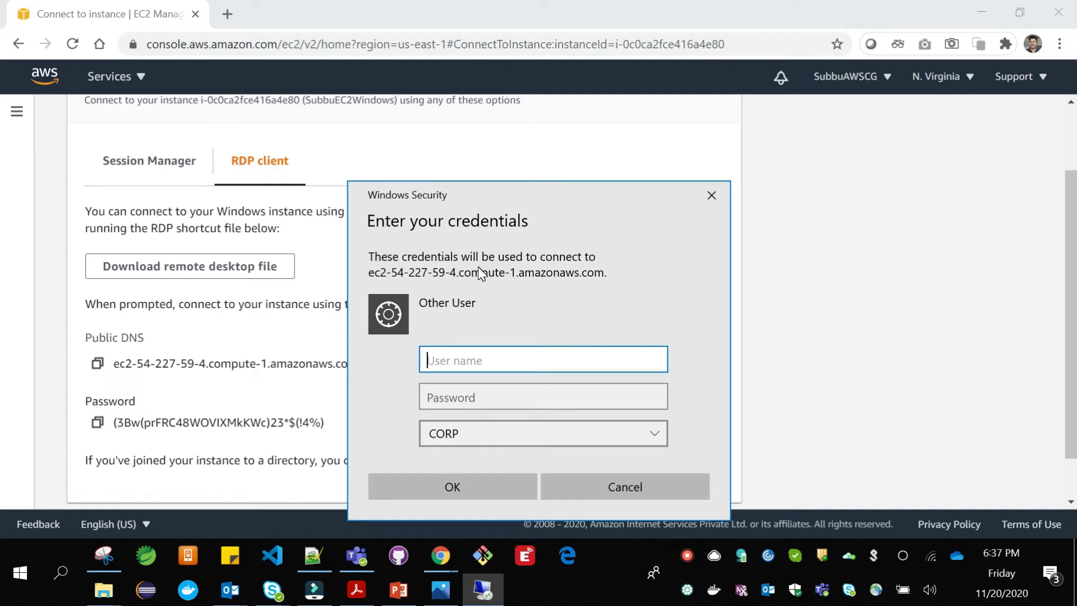
Copy the user name Administrator from the RDP connection details into the remote desktop credentials prompt.
click(286, 385)
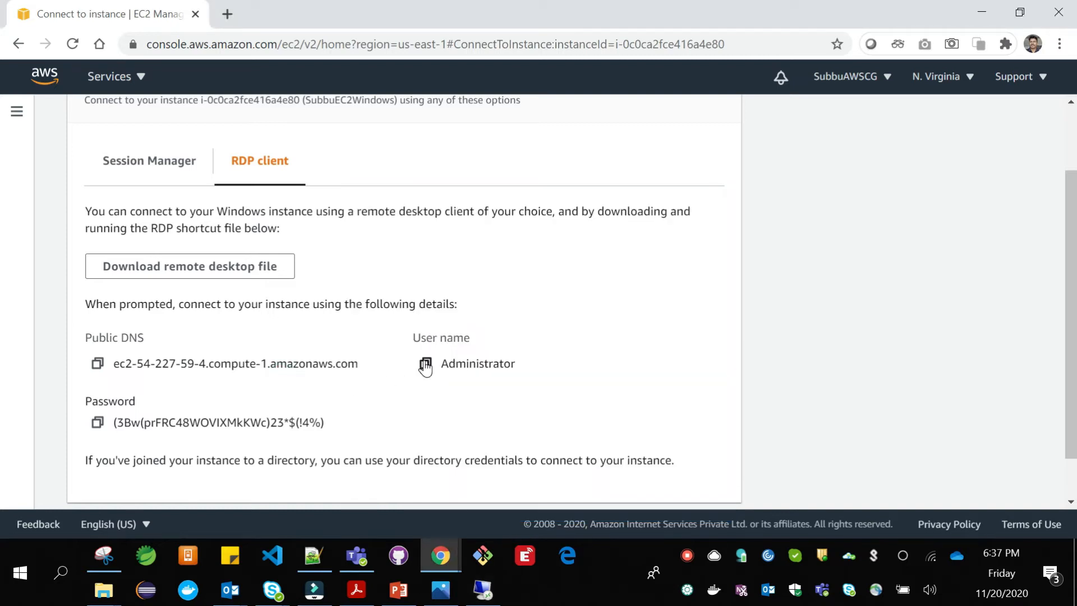
click(425, 364)
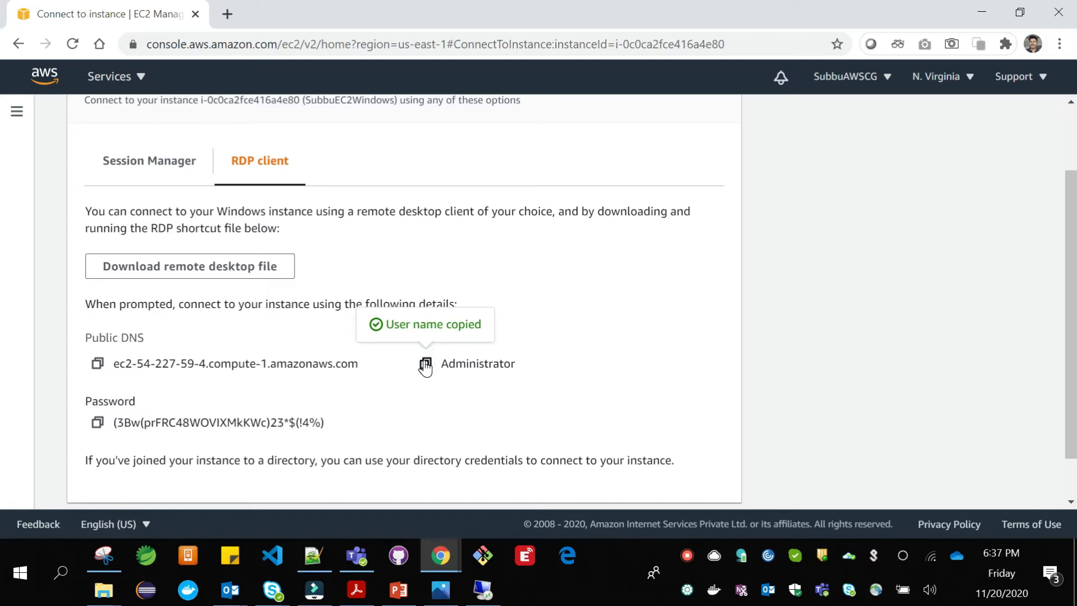
key(alt+Tab)
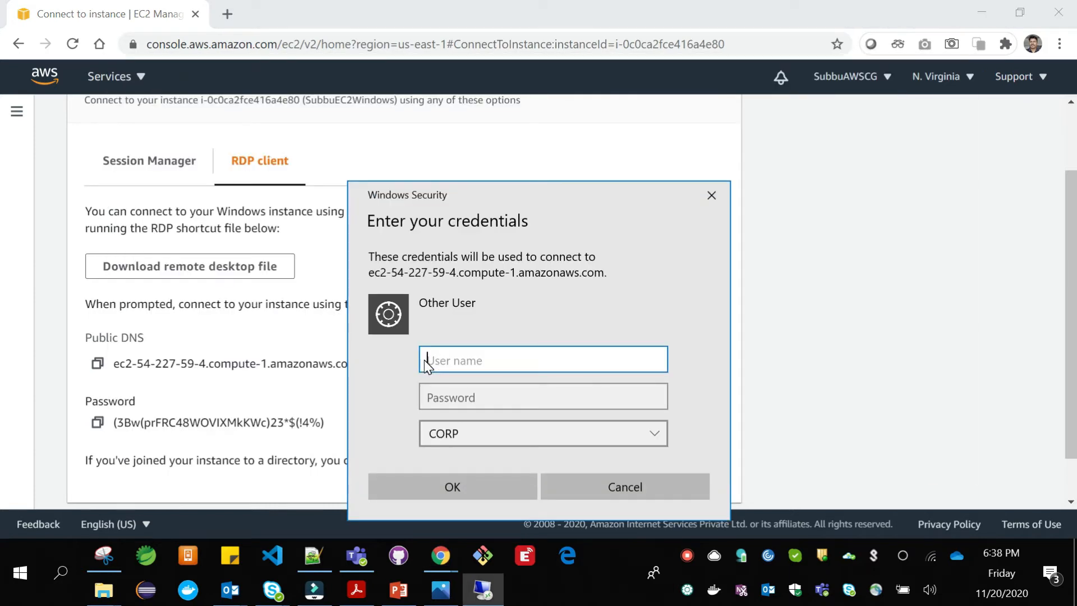
key(ctrl+v)
Copy the decrypted password from the RDP connection details into the password field of the credentials prompt.
click(437, 391)
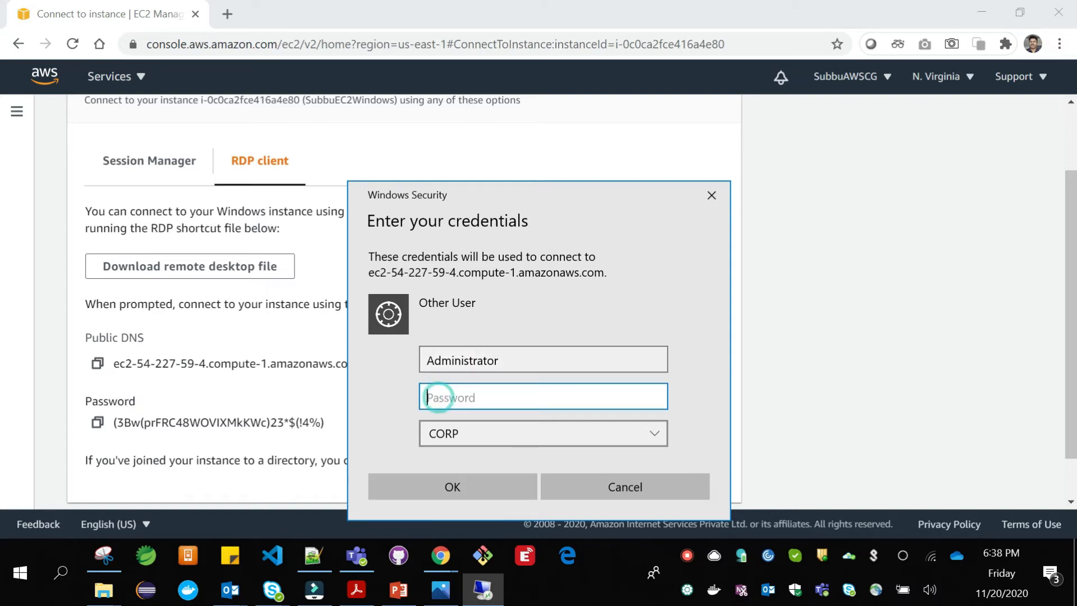
click(97, 425)
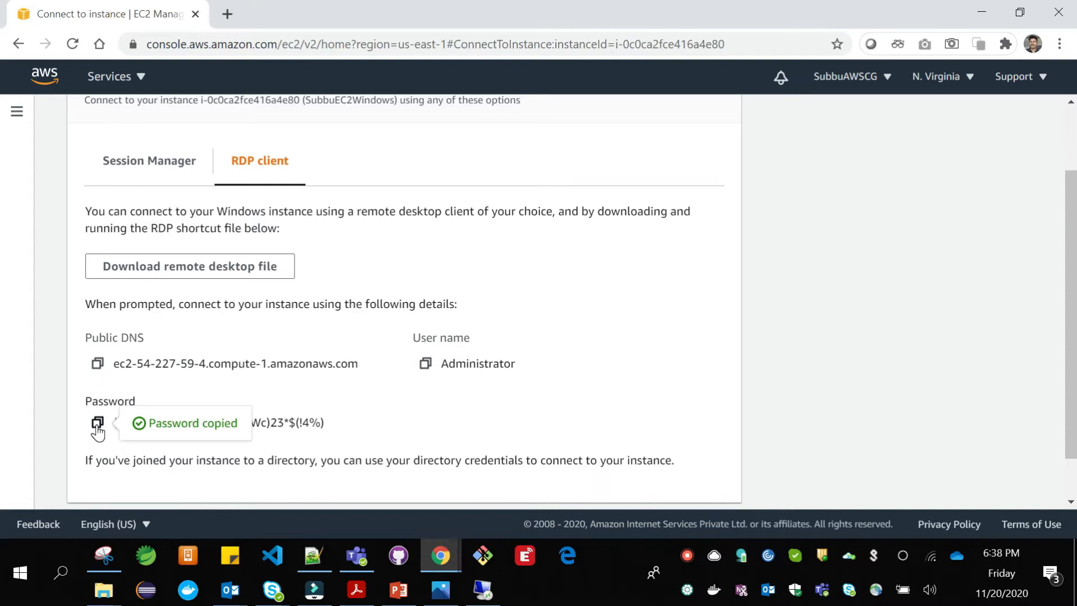
click(484, 592)
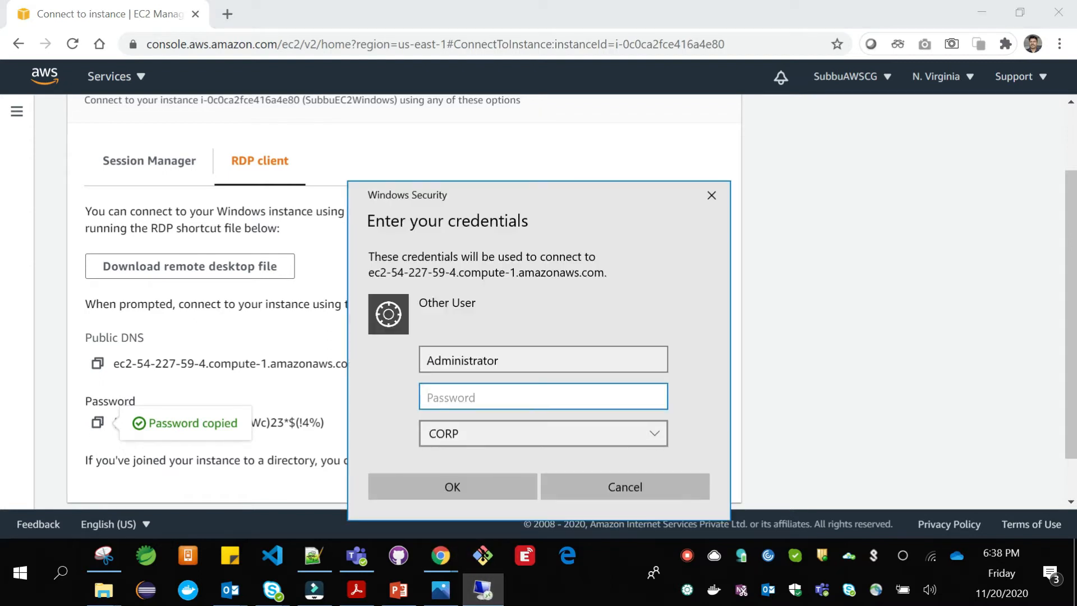
key(ctrl+v)
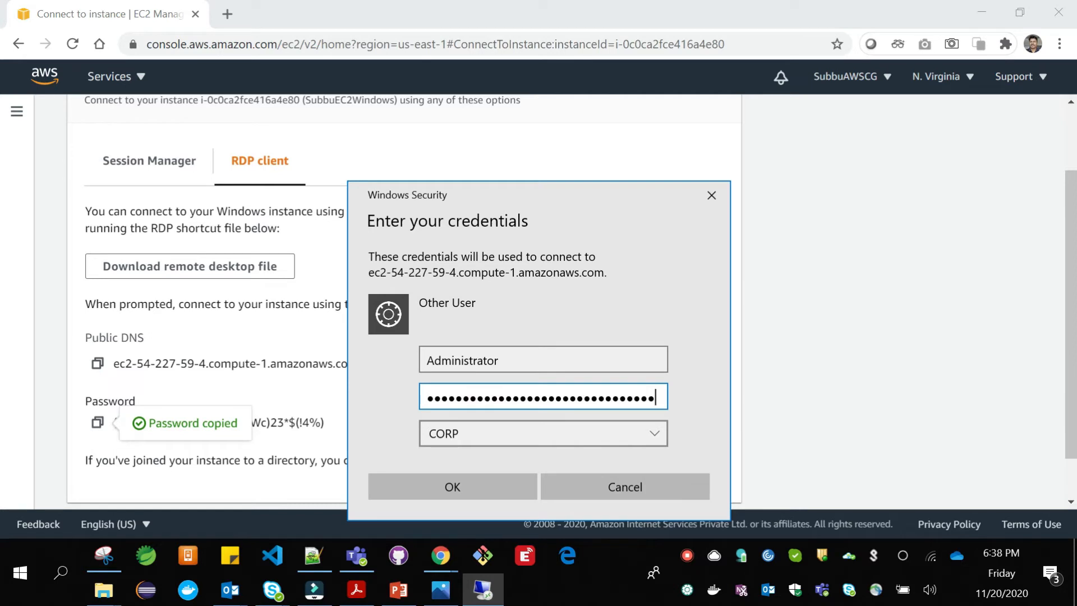
Choose LIN37001402 as the sign-in domain, submit the credentials and connect despite the untrusted certificate.
click(480, 436)
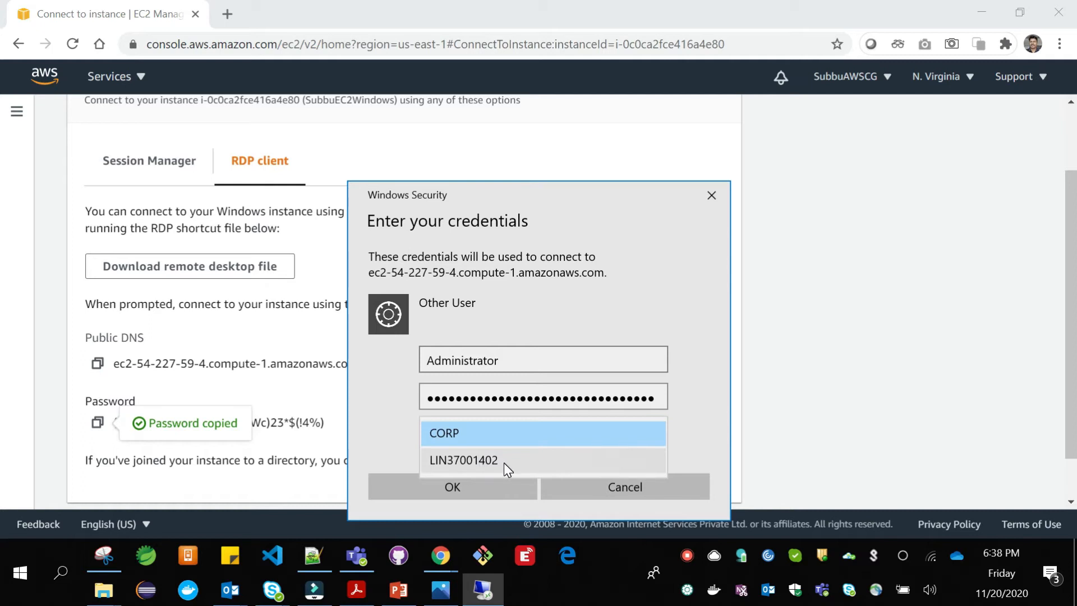
click(503, 463)
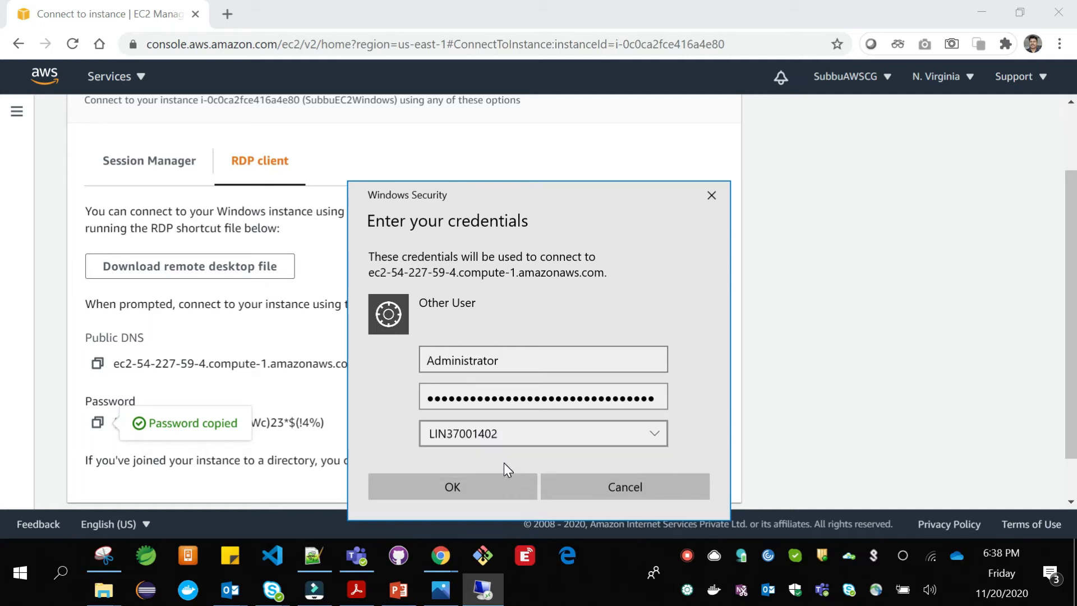
click(487, 486)
click(487, 486)
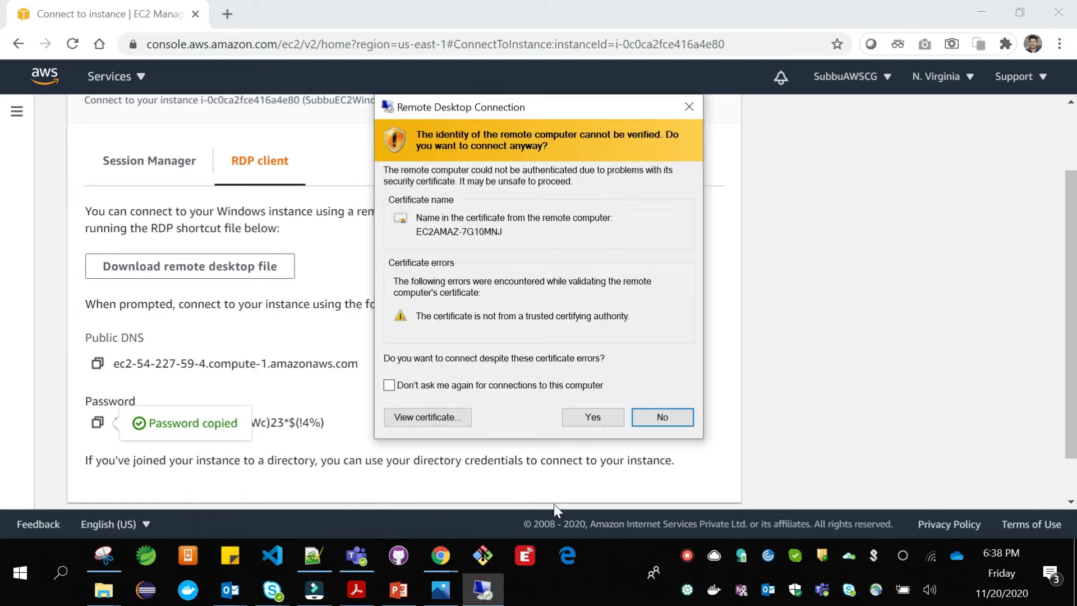
click(592, 418)
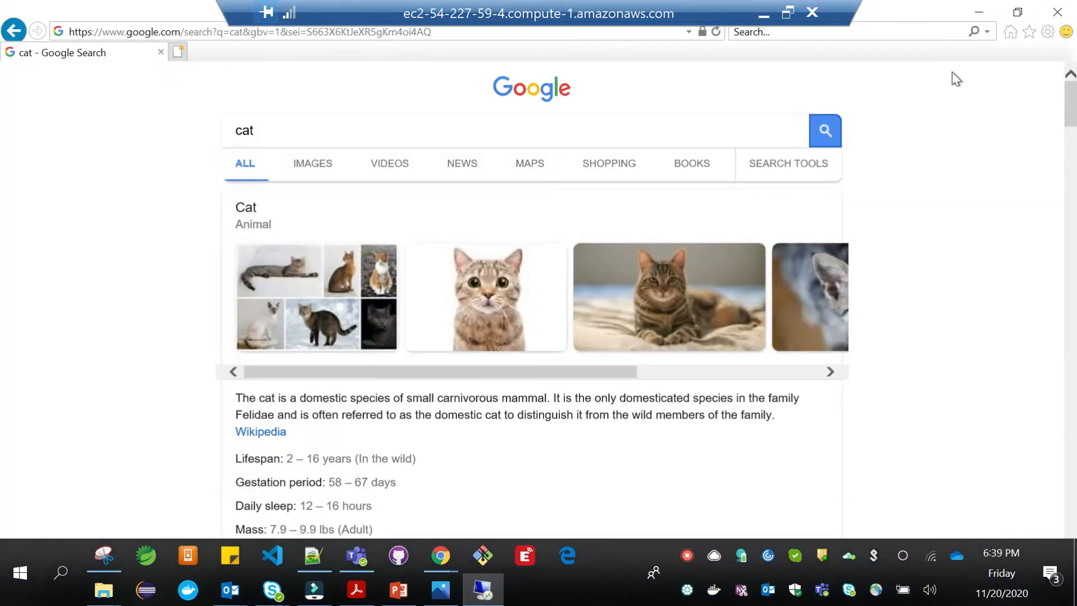
Minimize the web browser in the remote session to show the Windows instance's desktop.
click(980, 14)
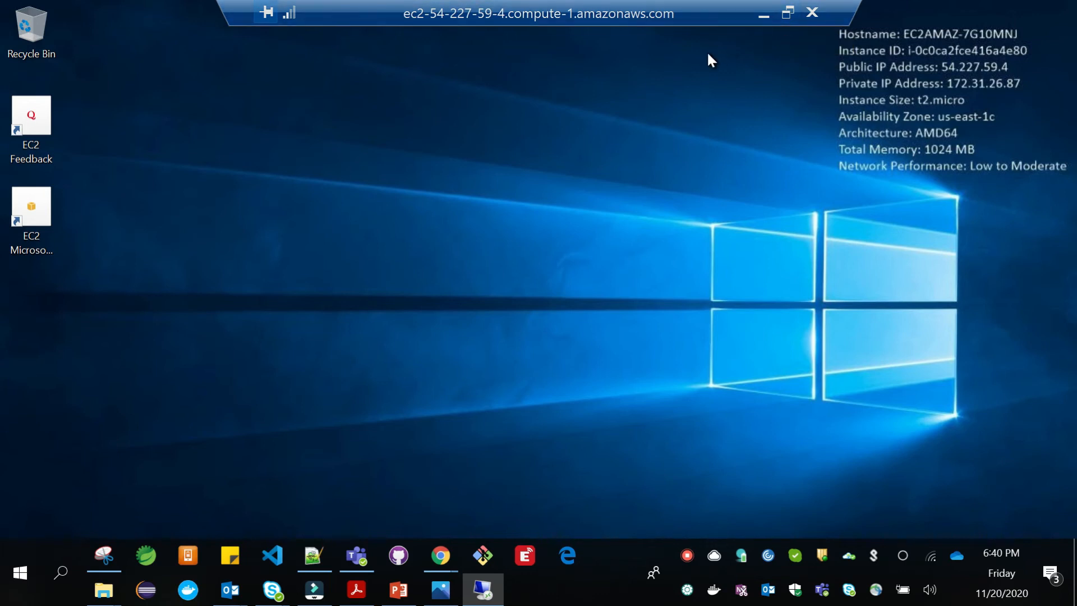
Disconnect the remote desktop session to the Windows instance.
click(812, 16)
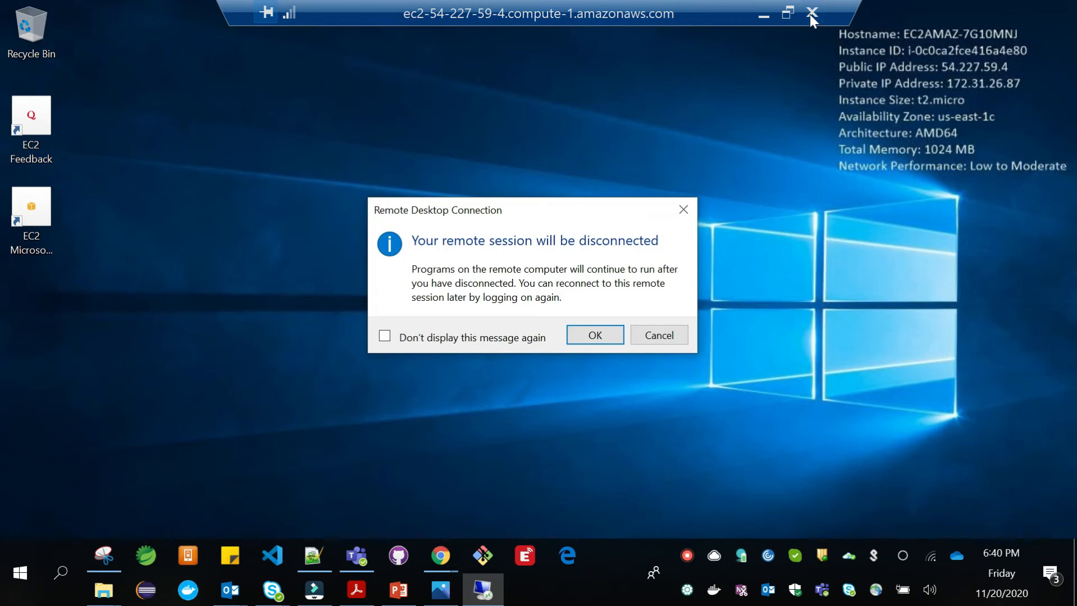
click(590, 336)
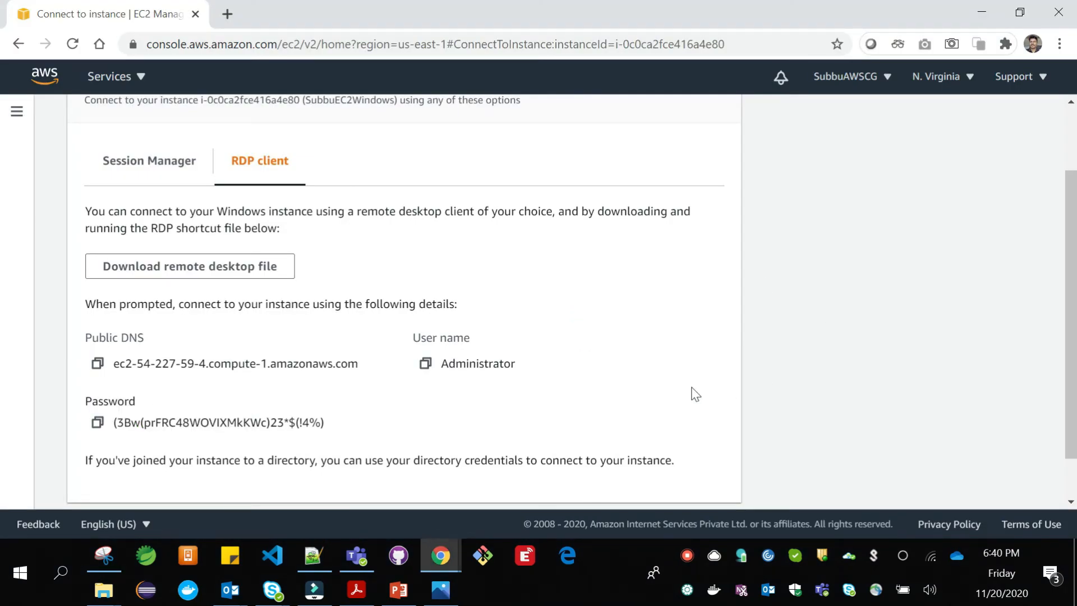
Search Windows for "rem" and open the Remote Desktop Connection app.
scroll(691, 392, down, 1)
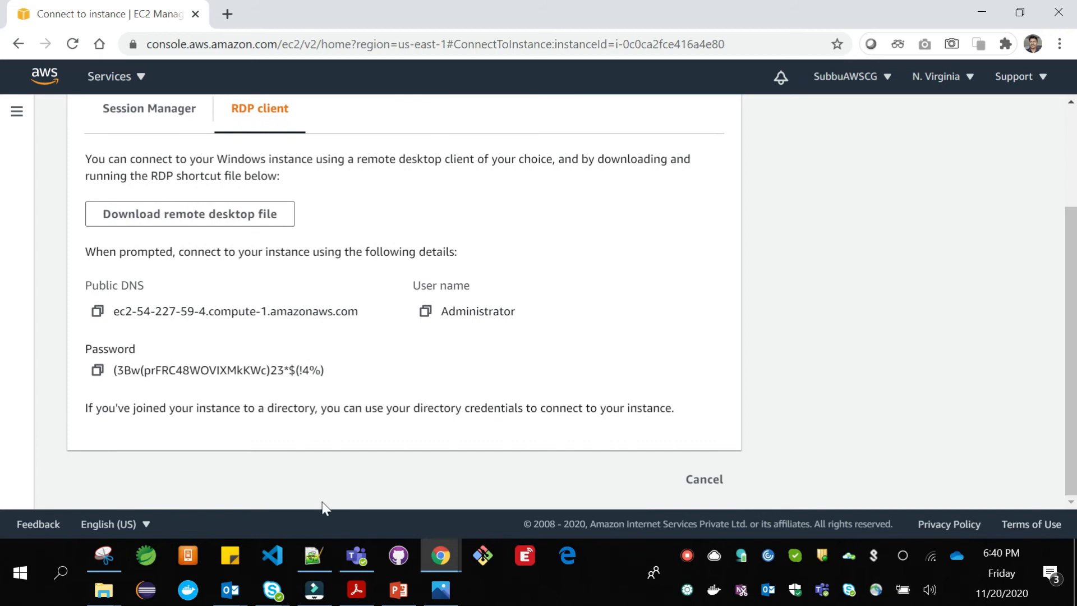
click(62, 572)
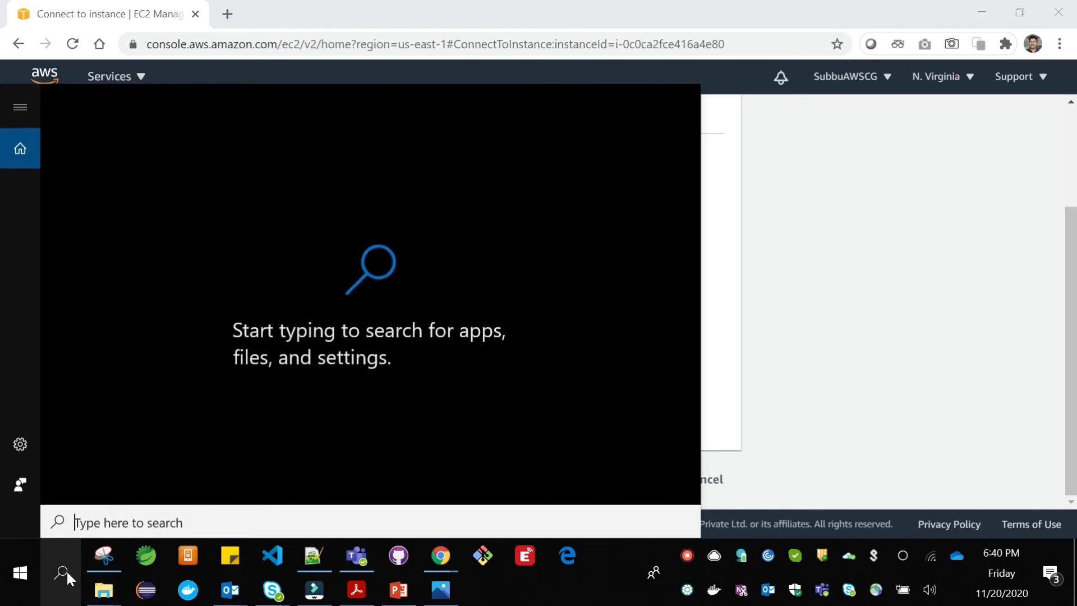
text(rem)
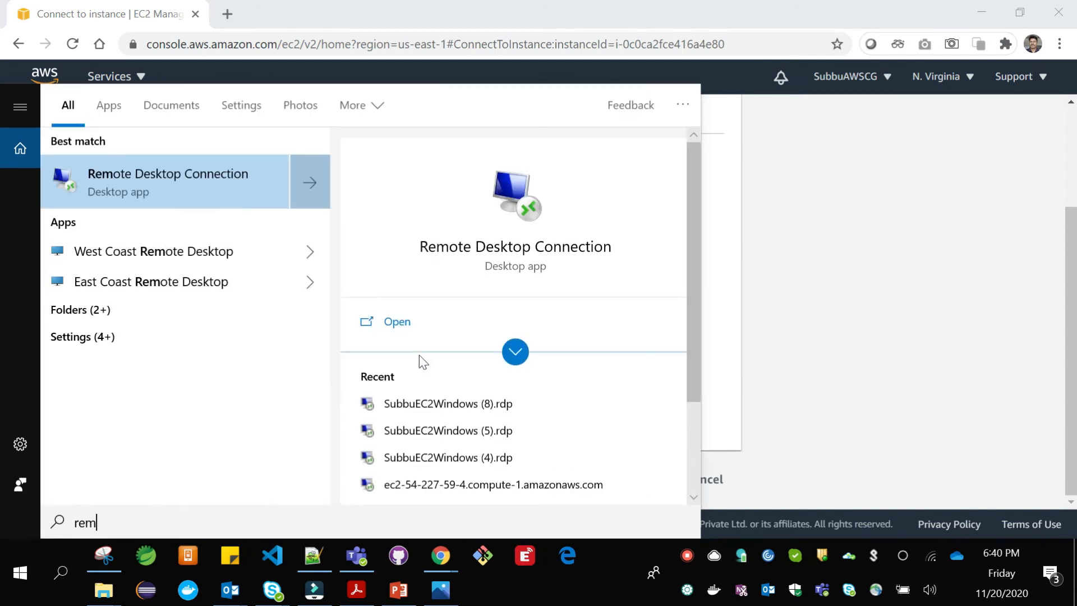
click(409, 328)
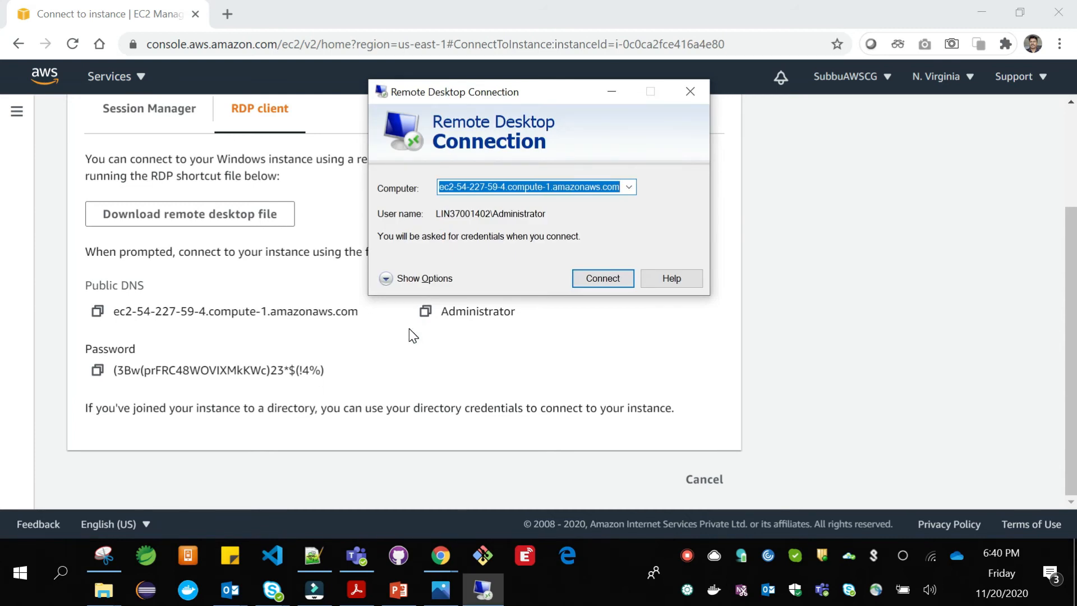
Replace the computer name in Remote Desktop Connection with the public DNS copied from the instance's connection details, ec2-54-227-59-4.compute-1.amazonaws.com.
click(98, 312)
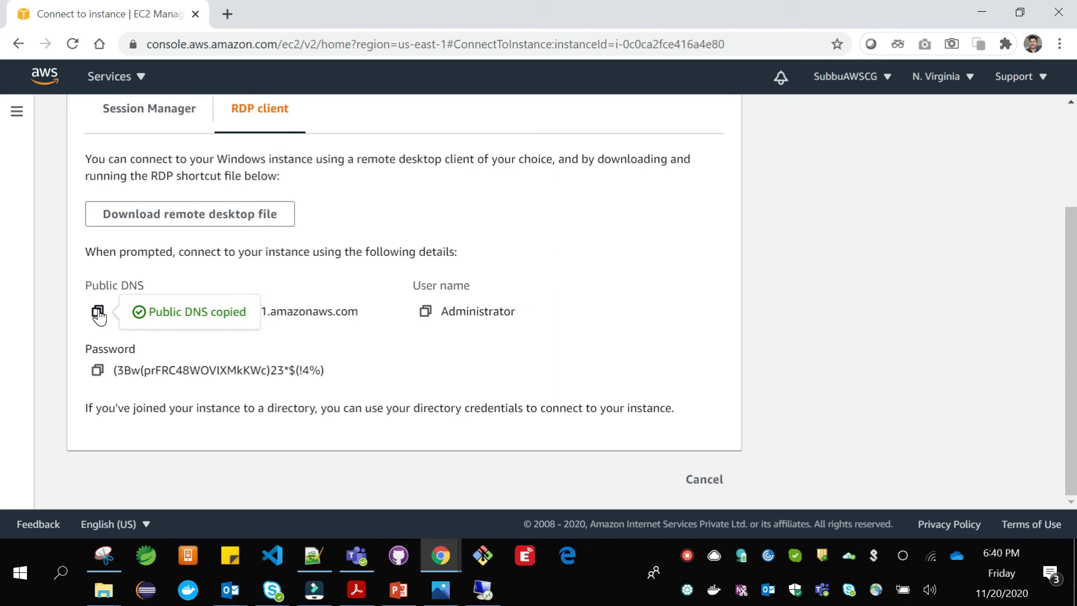
click(481, 592)
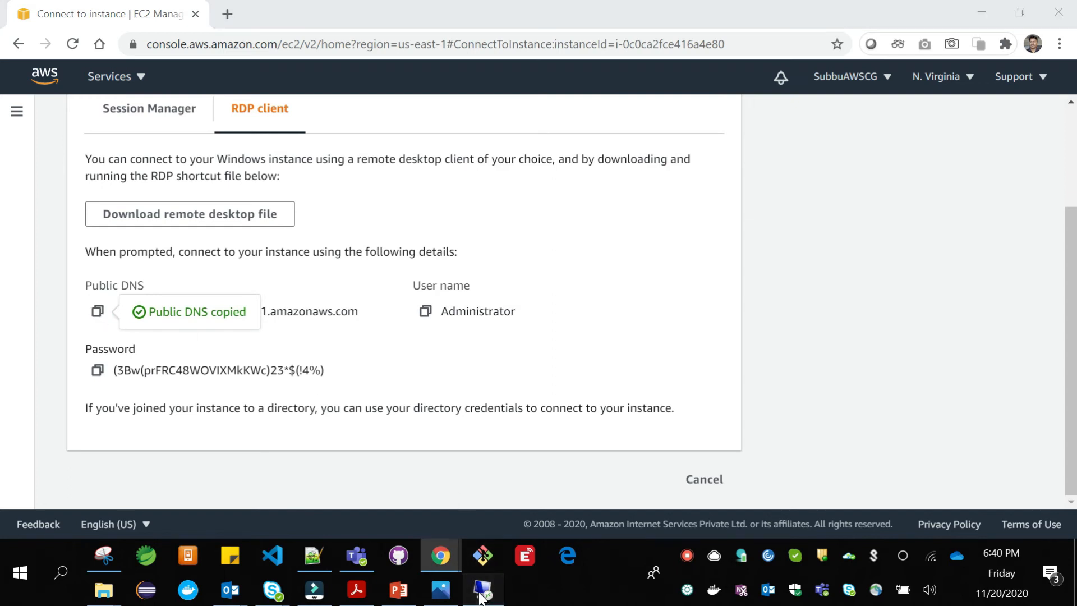
click(540, 188)
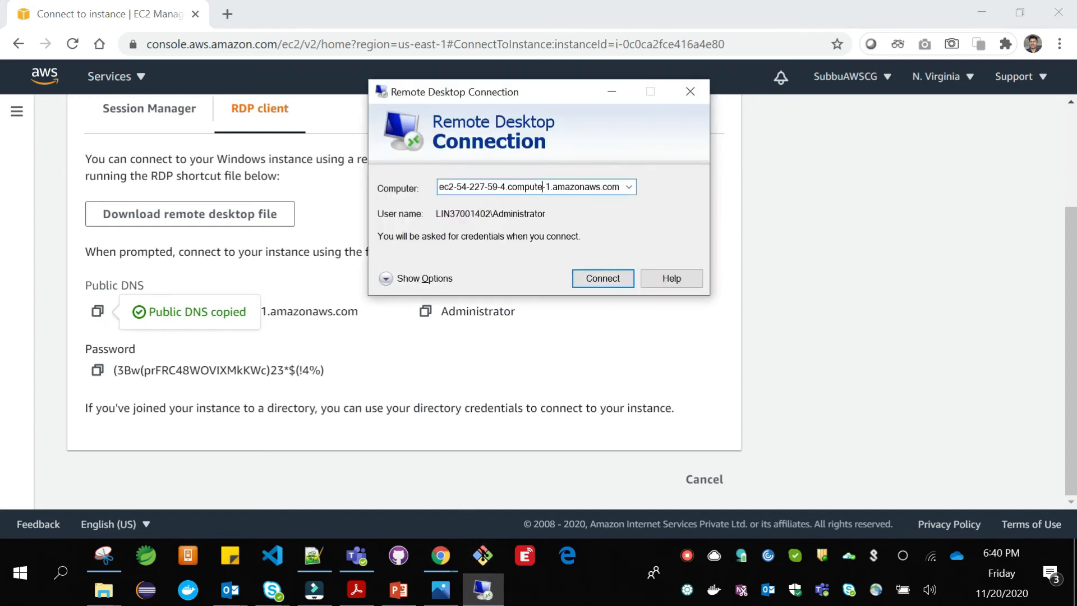
key(ctrl+a)
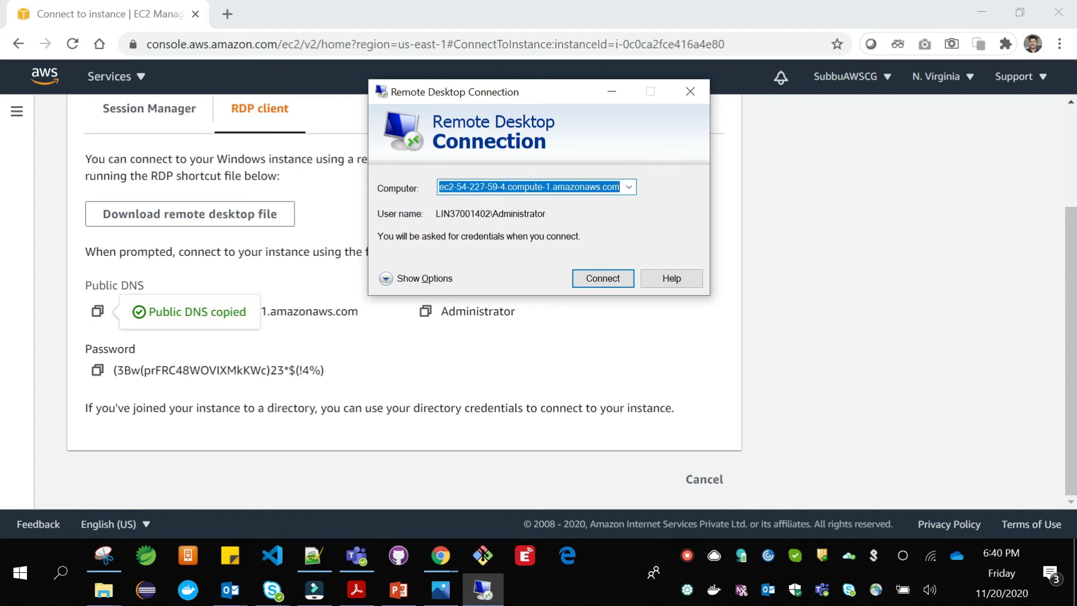
key(BackSpace)
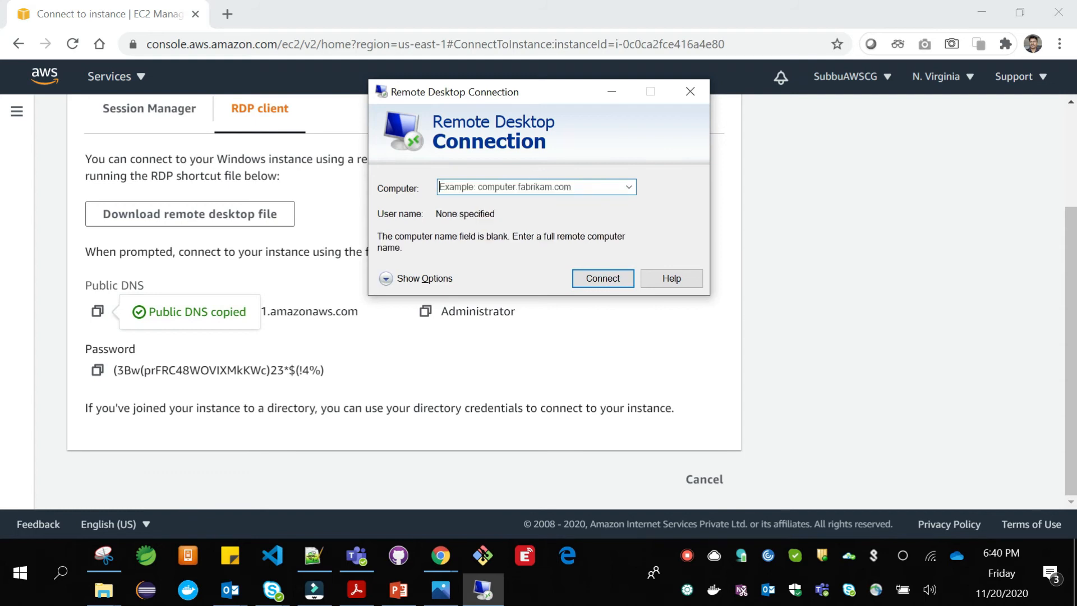
key(ctrl+v)
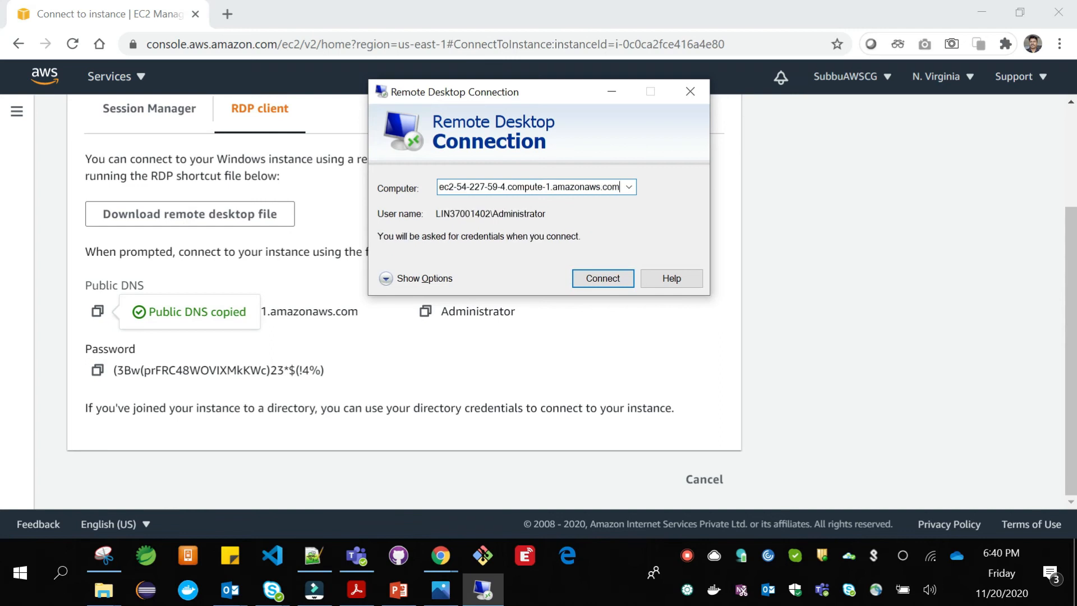
Connect to the instance using the decrypted administrator password copied from the RDP connection details, accepting the untrusted certificate.
click(616, 279)
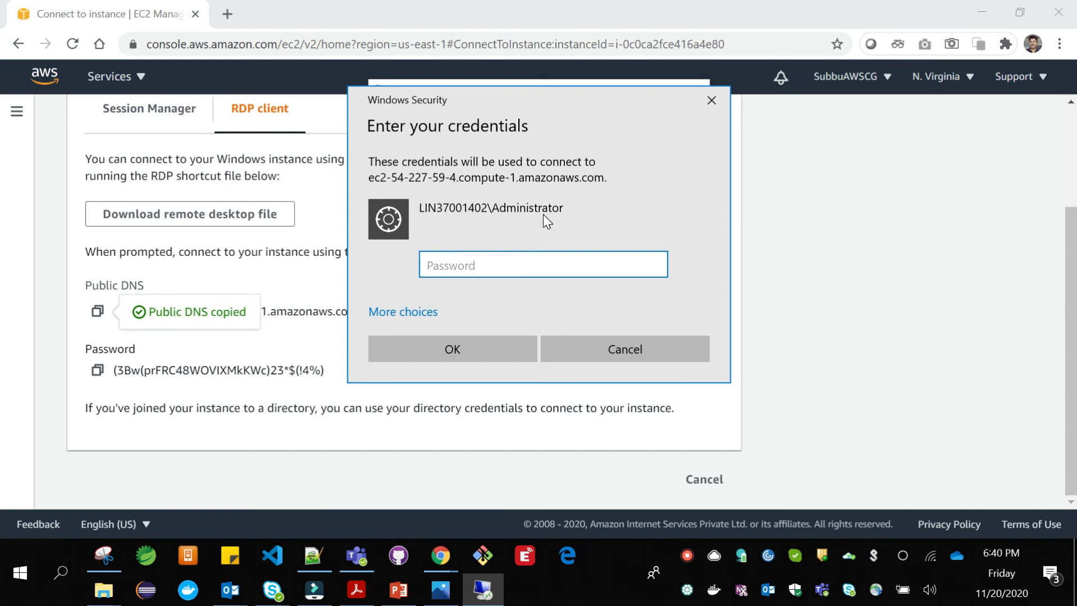
click(98, 372)
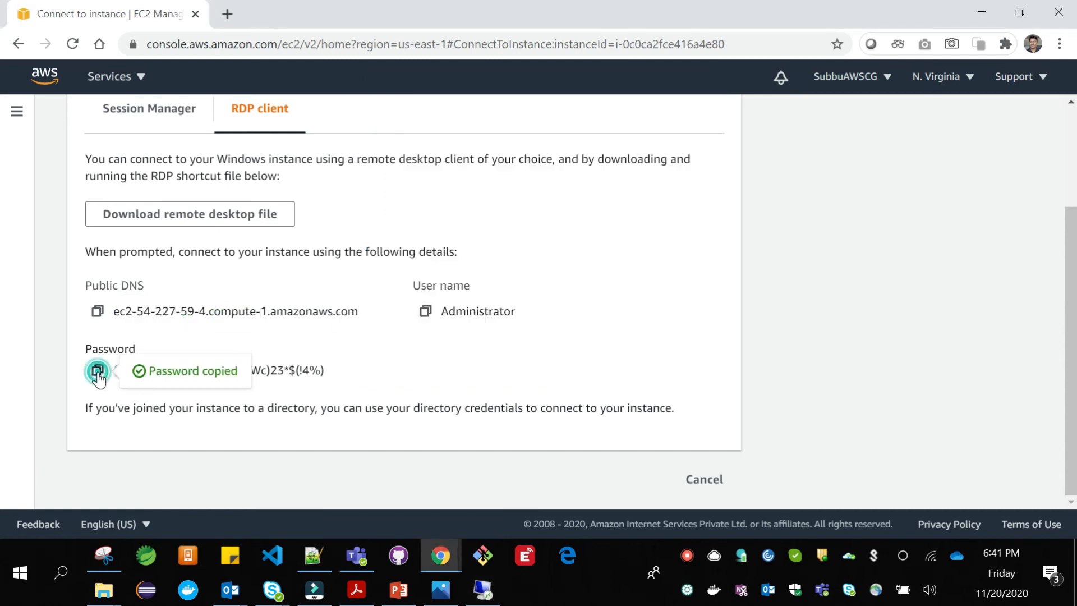
click(484, 594)
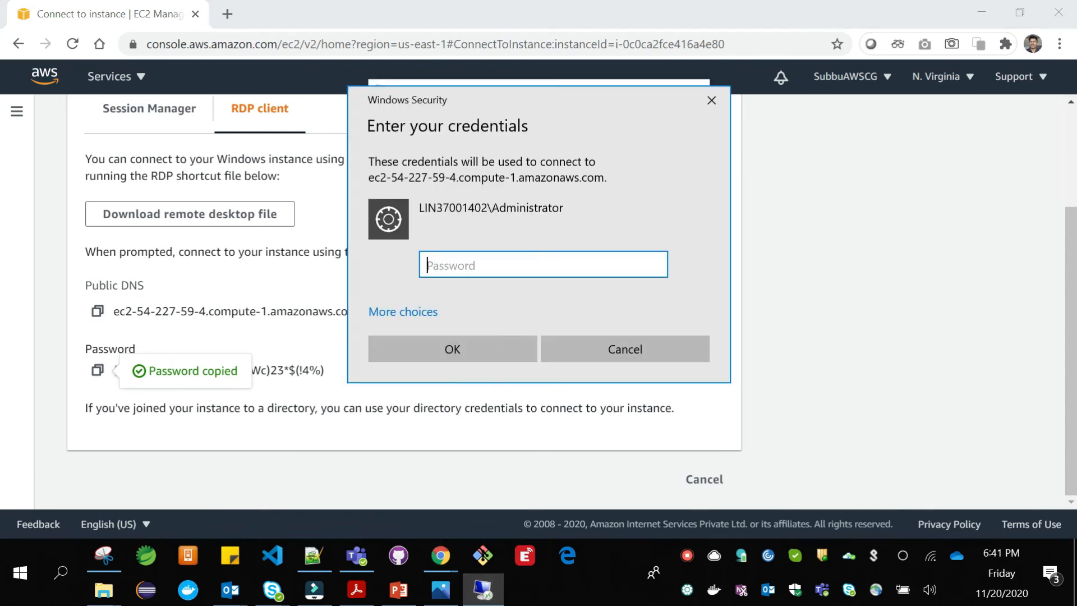
key(ctrl+v)
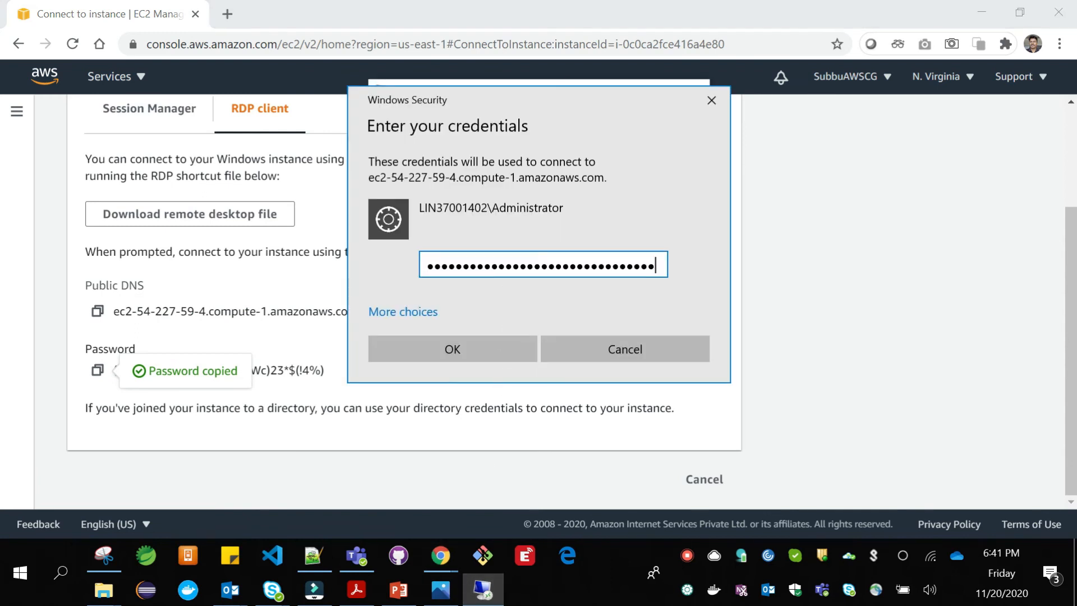
click(459, 349)
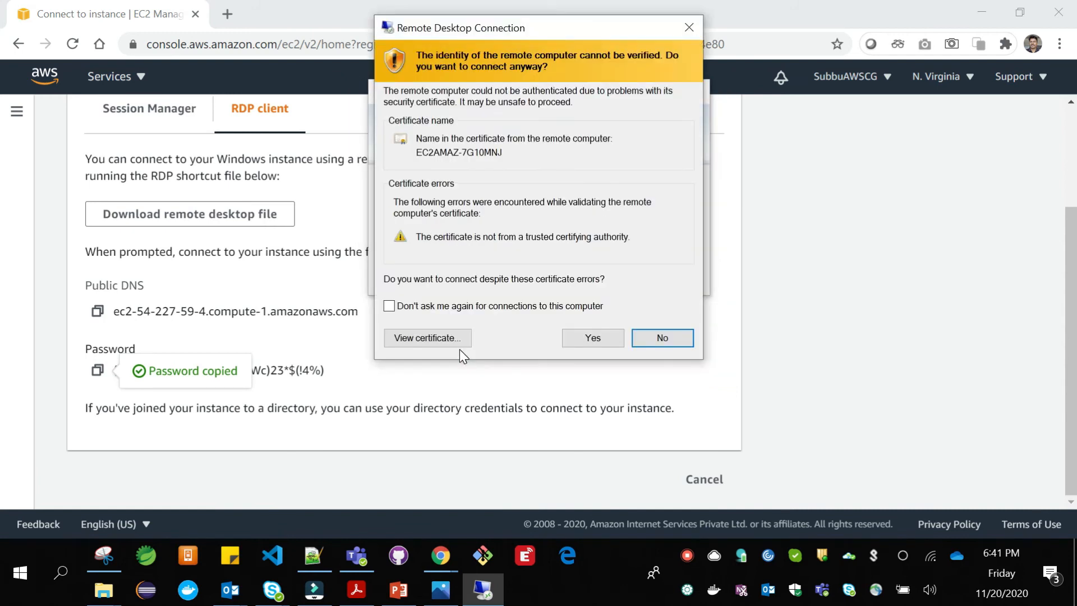
click(586, 338)
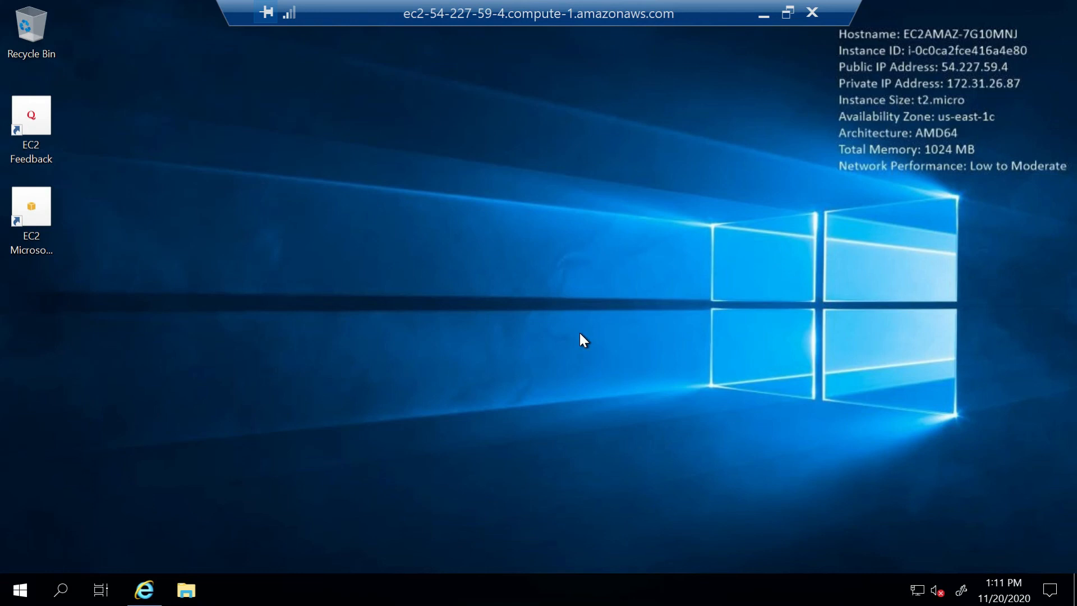
Open Internet Explorer in the remote session and search Google for "dog" instead of "cat".
click(145, 595)
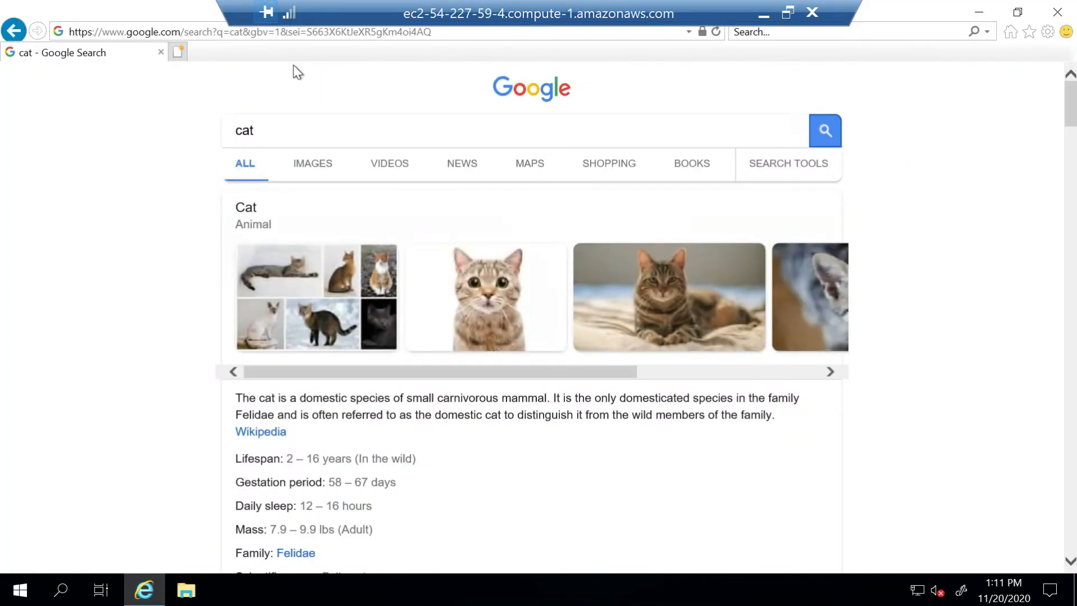
click(268, 135)
key(BackSpace)
key(BackSpace)
key(BackSpace)
text(dog)
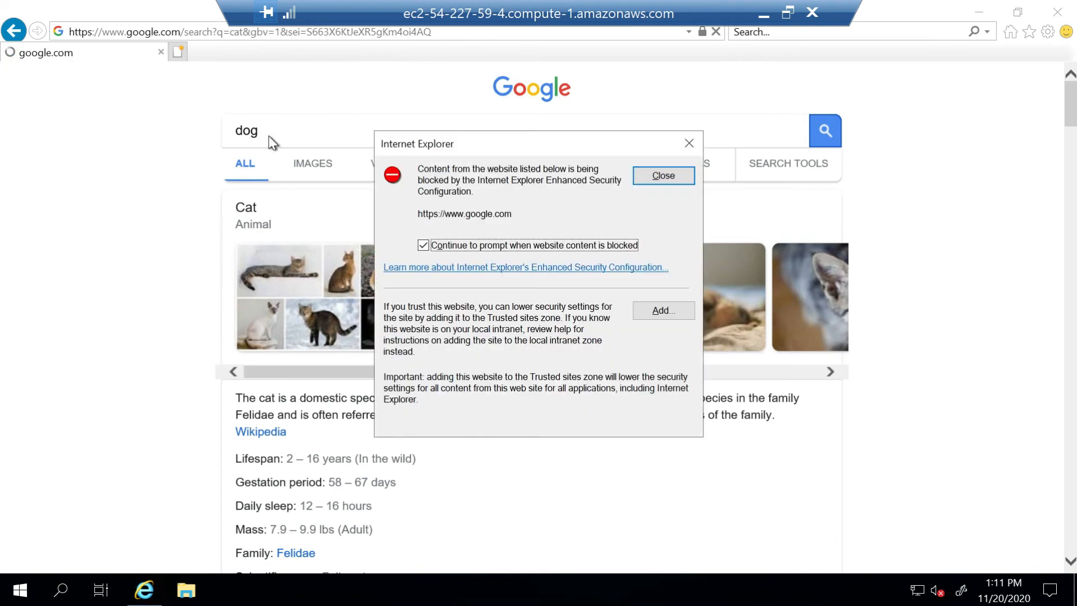
click(669, 318)
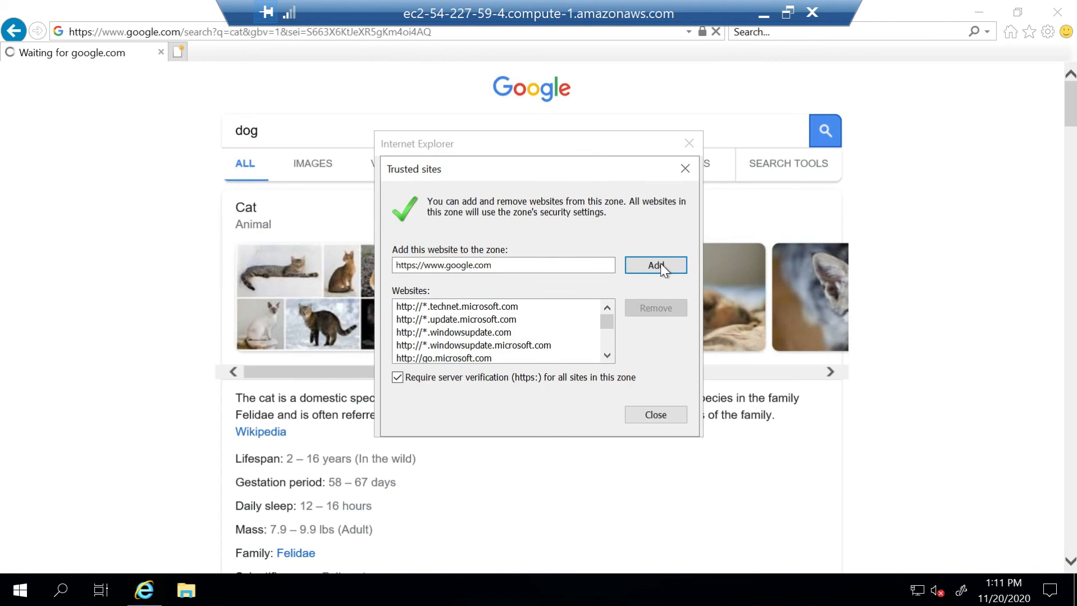
click(664, 415)
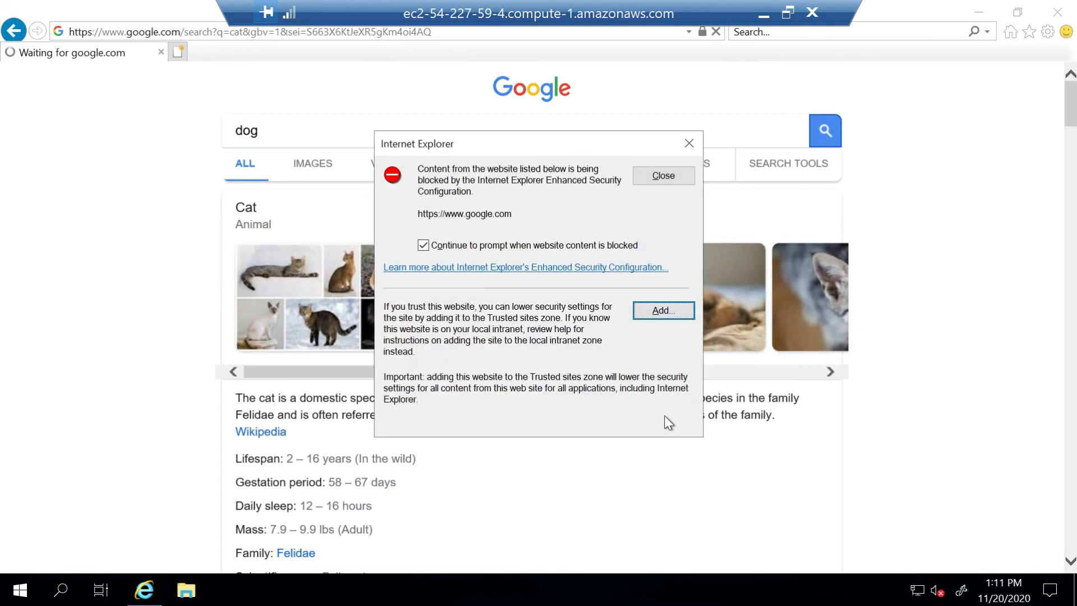
click(689, 143)
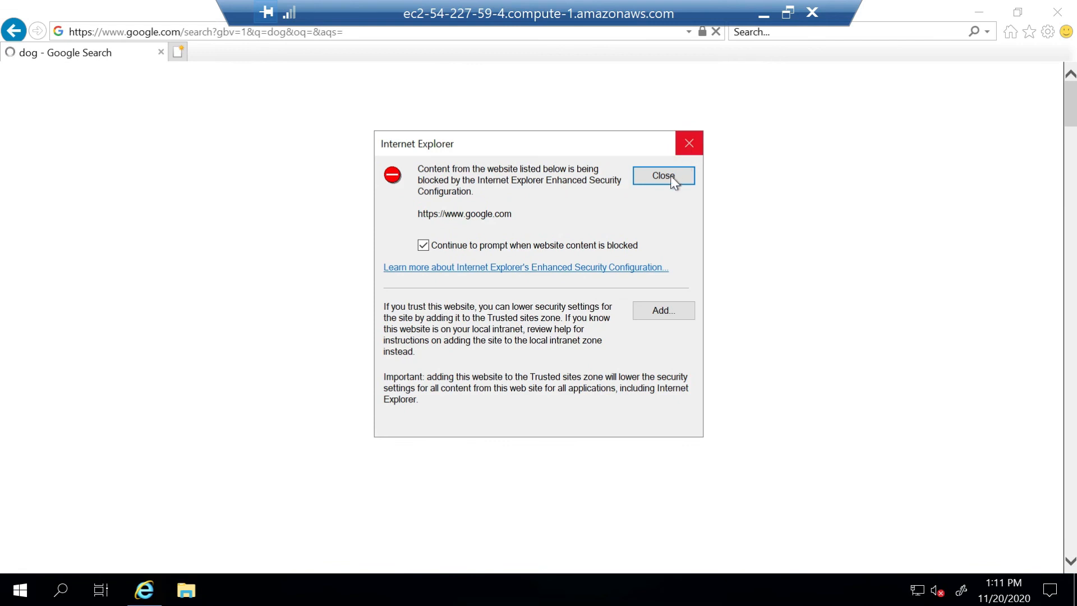
click(664, 176)
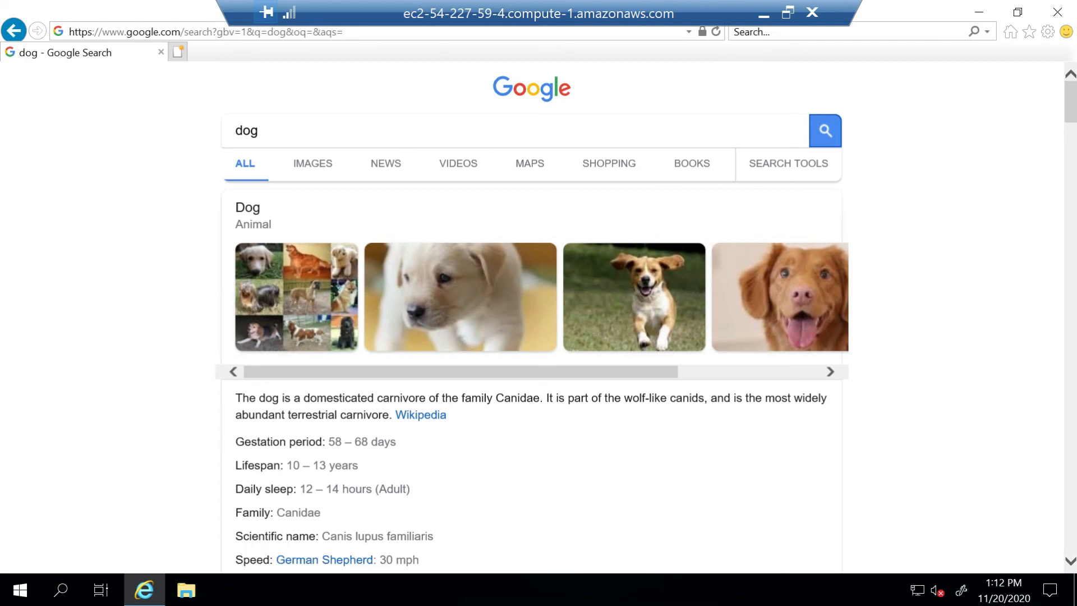
Minimize the remote session and return to the start of the EC2 Connect to instance page.
click(378, 135)
click(766, 17)
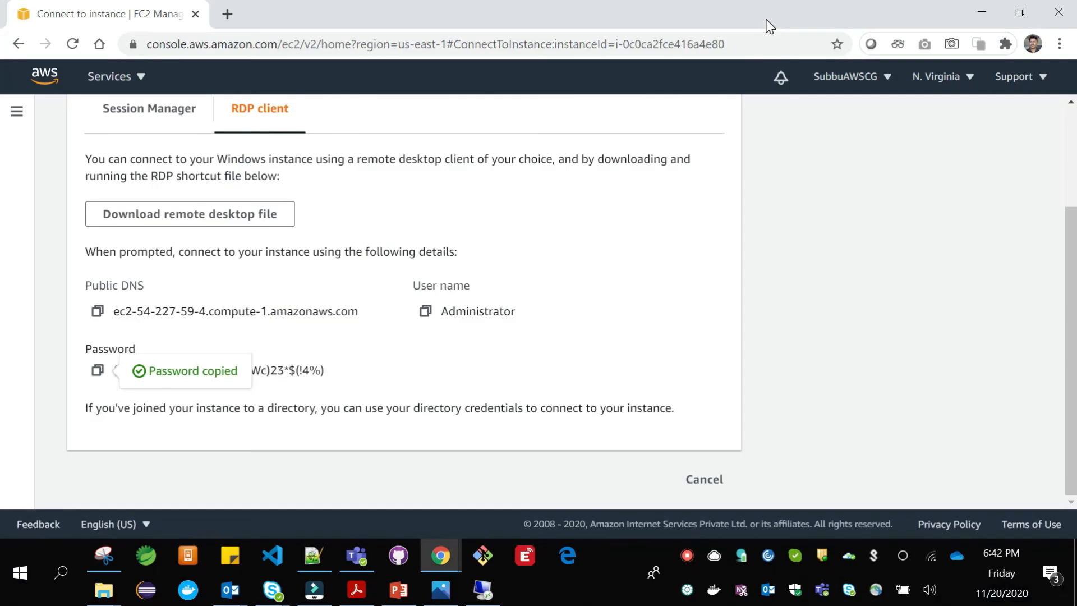
scroll(825, 267, up, 1)
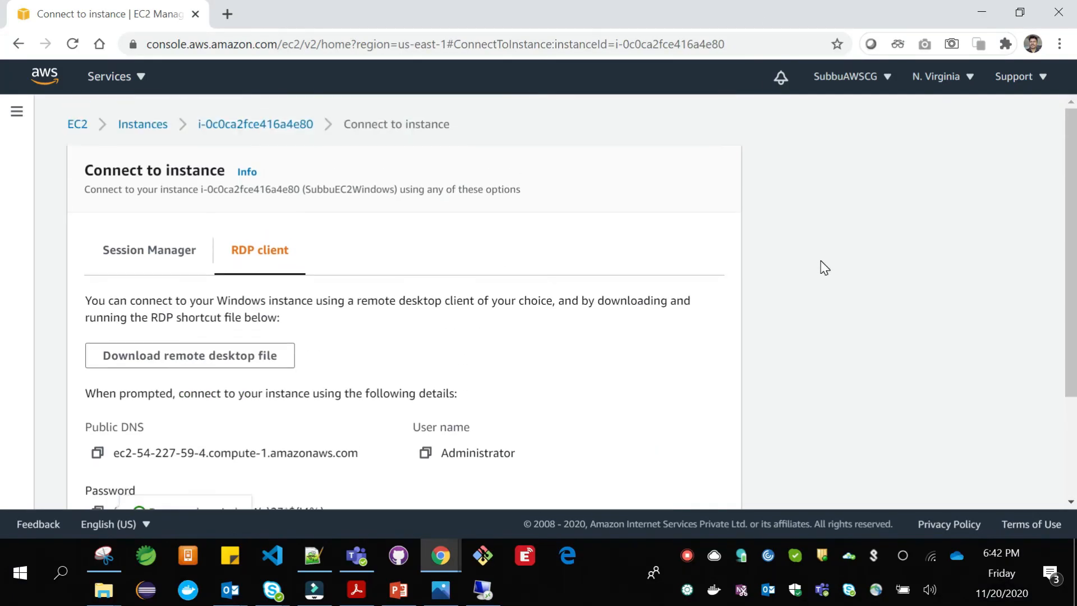